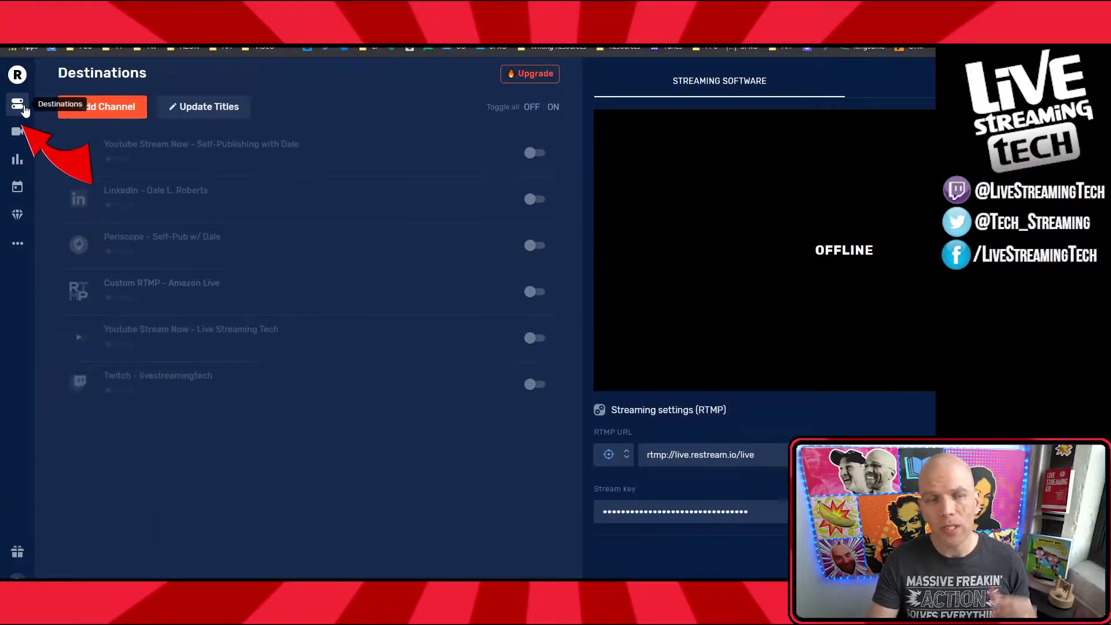
Add a Facebook Live Groups channel streaming to 'Group: Self Publishing Books' and save it.
click(98, 113)
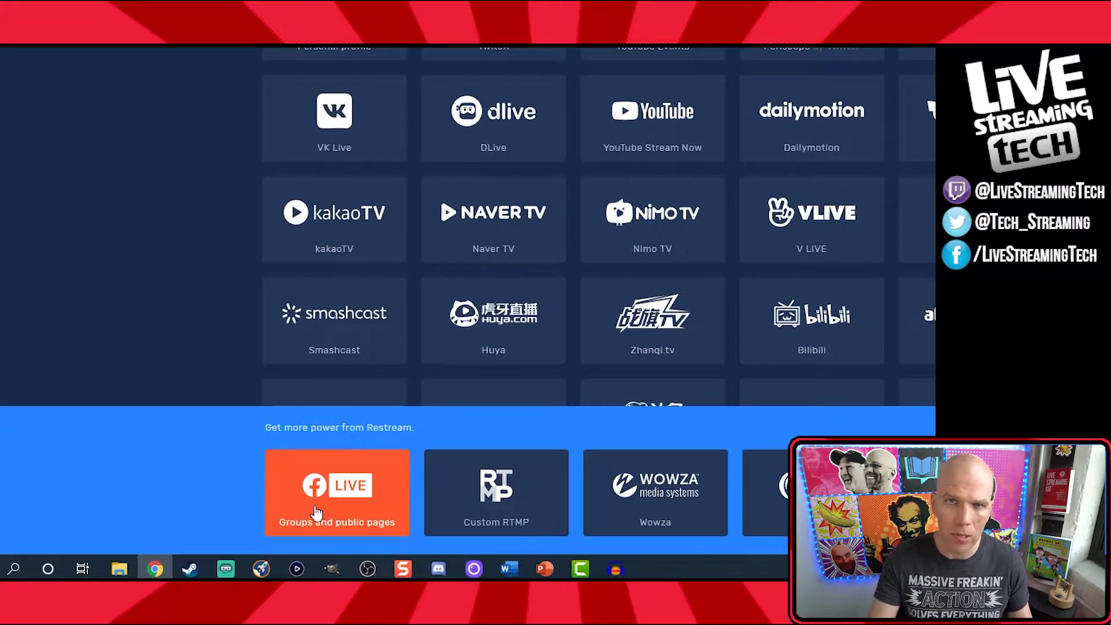
click(316, 512)
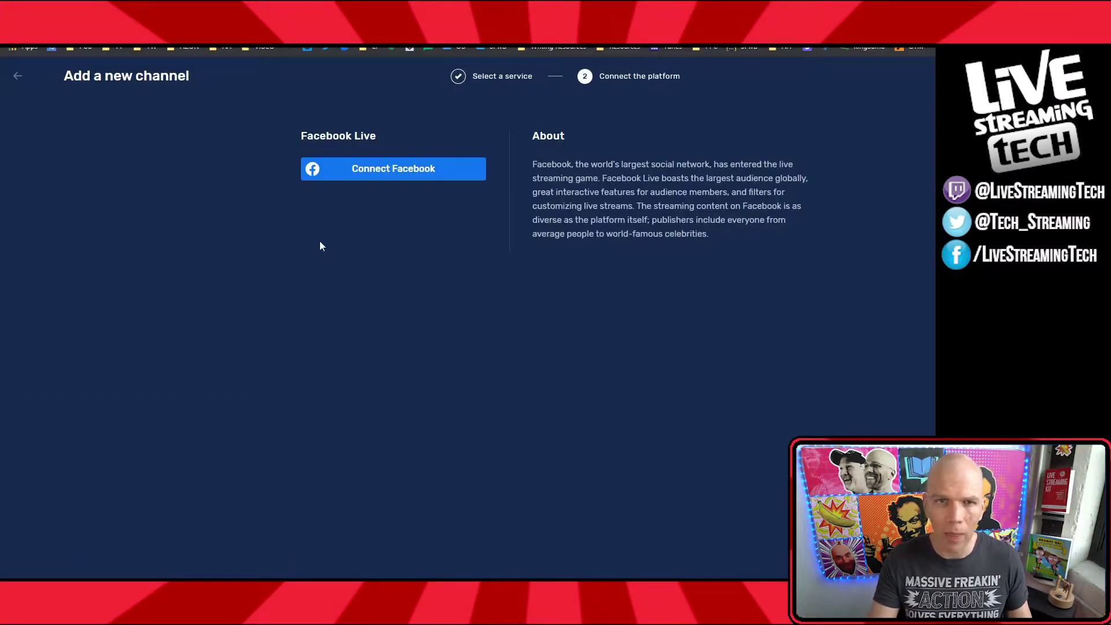
click(332, 181)
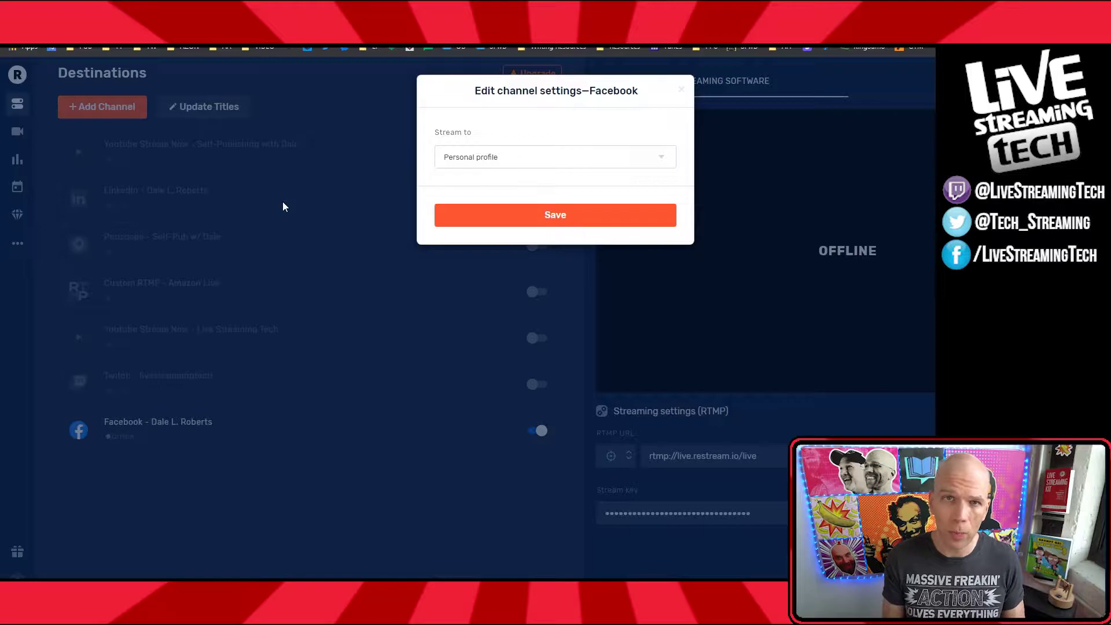
click(463, 157)
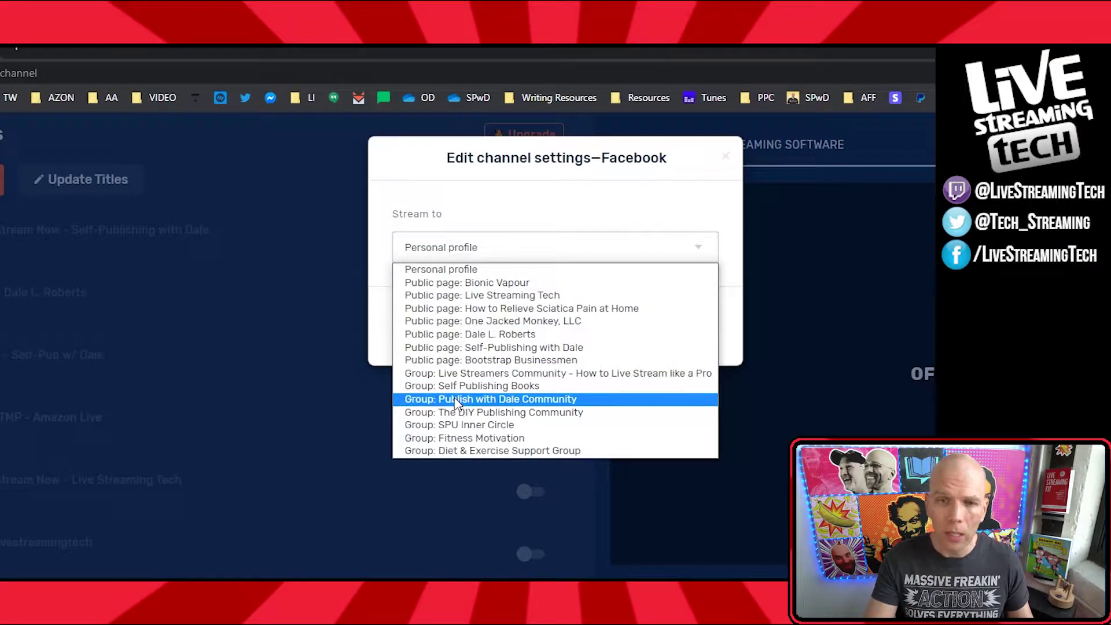
click(447, 387)
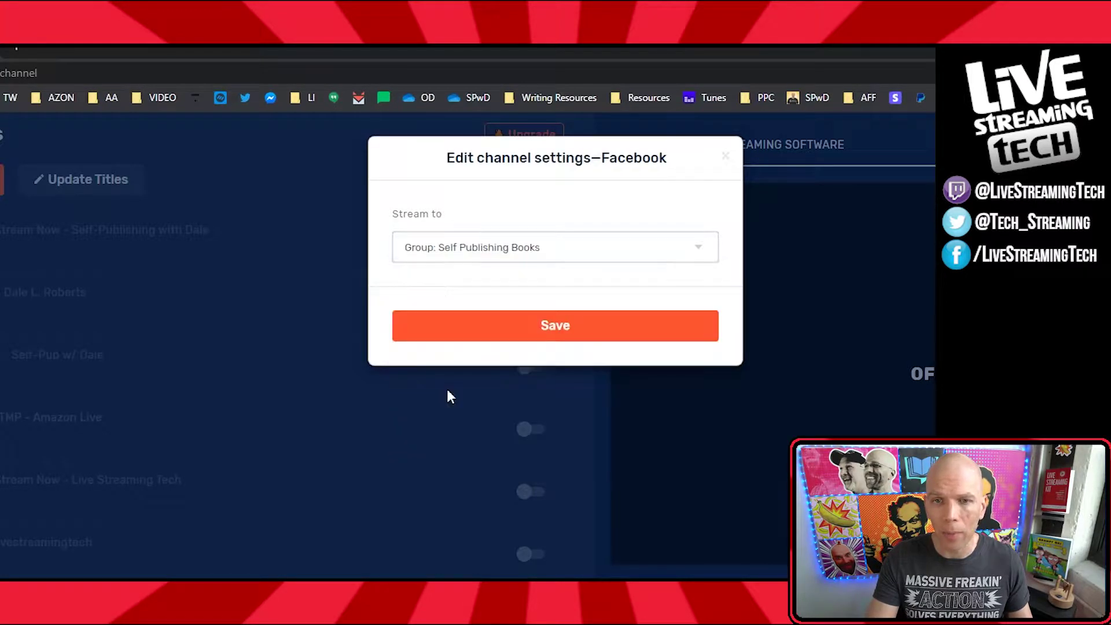
click(445, 338)
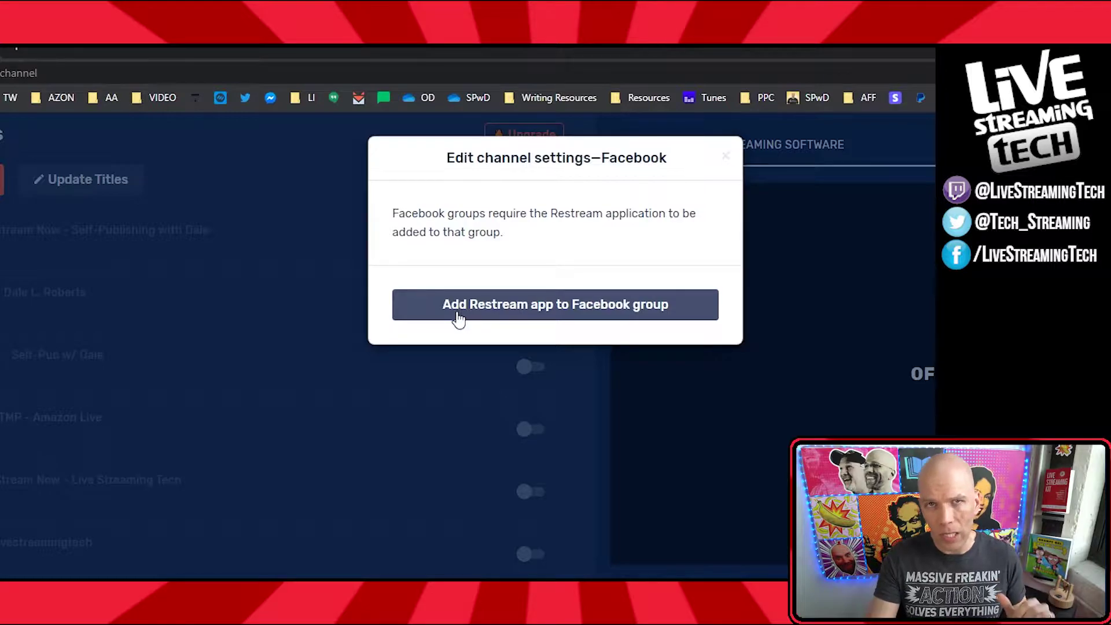
Check the group's Apps settings for Restream.io Streaming and search the app directory for 'Restream'.
click(458, 318)
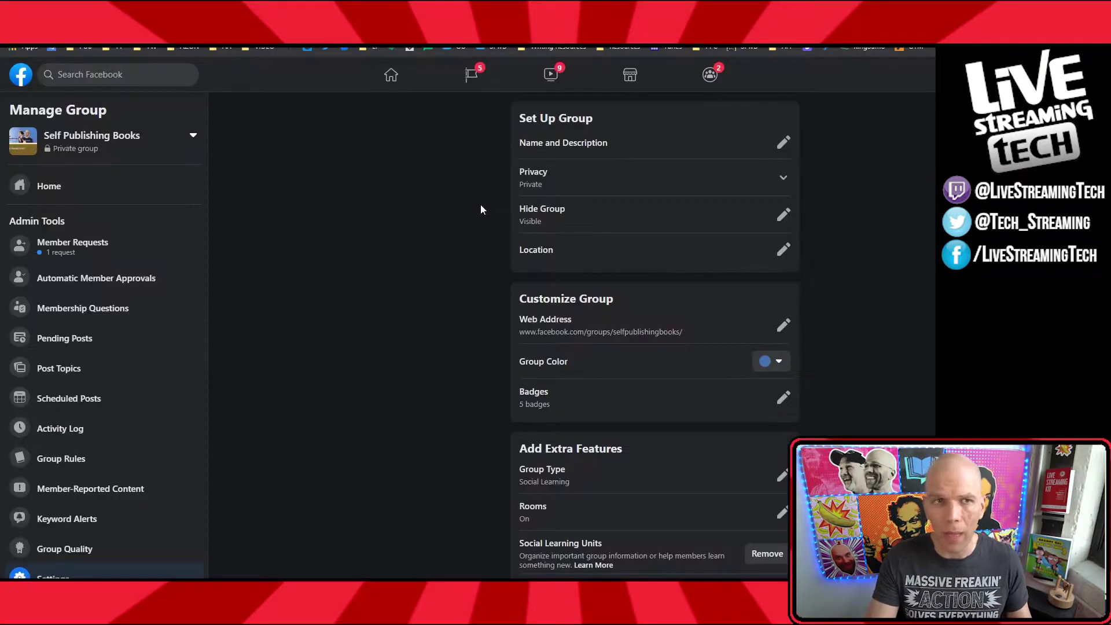
scroll(480, 210, down, 10)
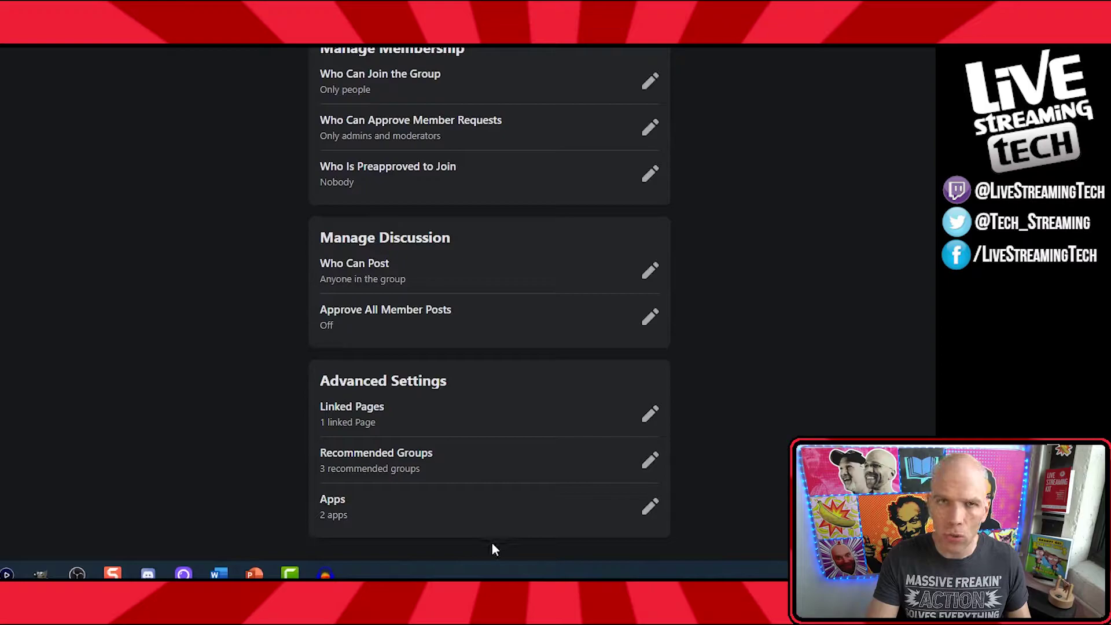
click(649, 509)
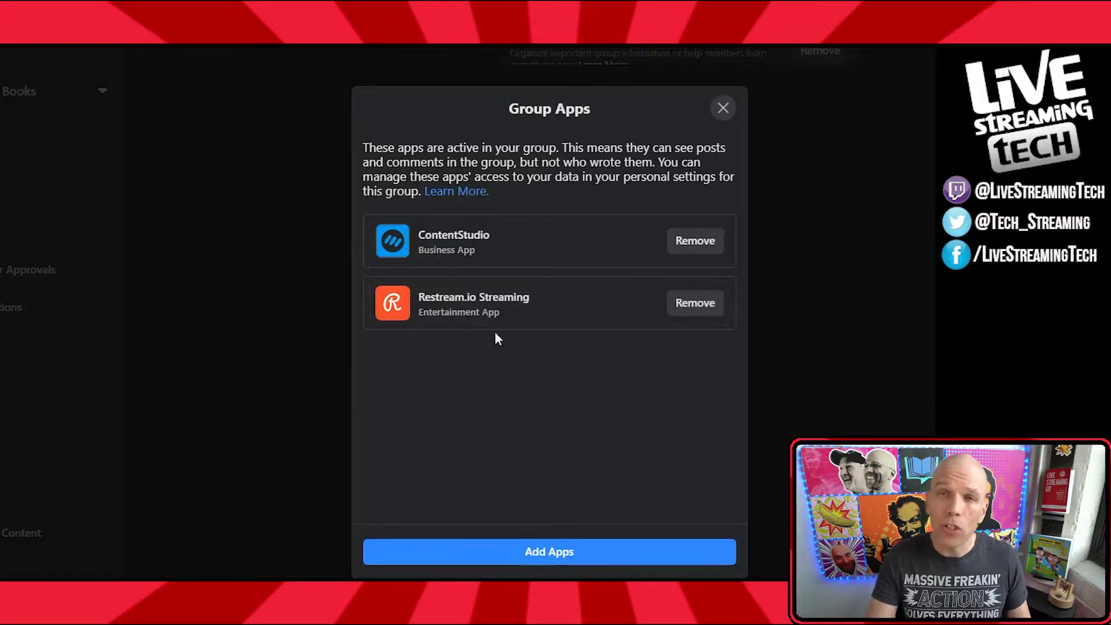
click(525, 558)
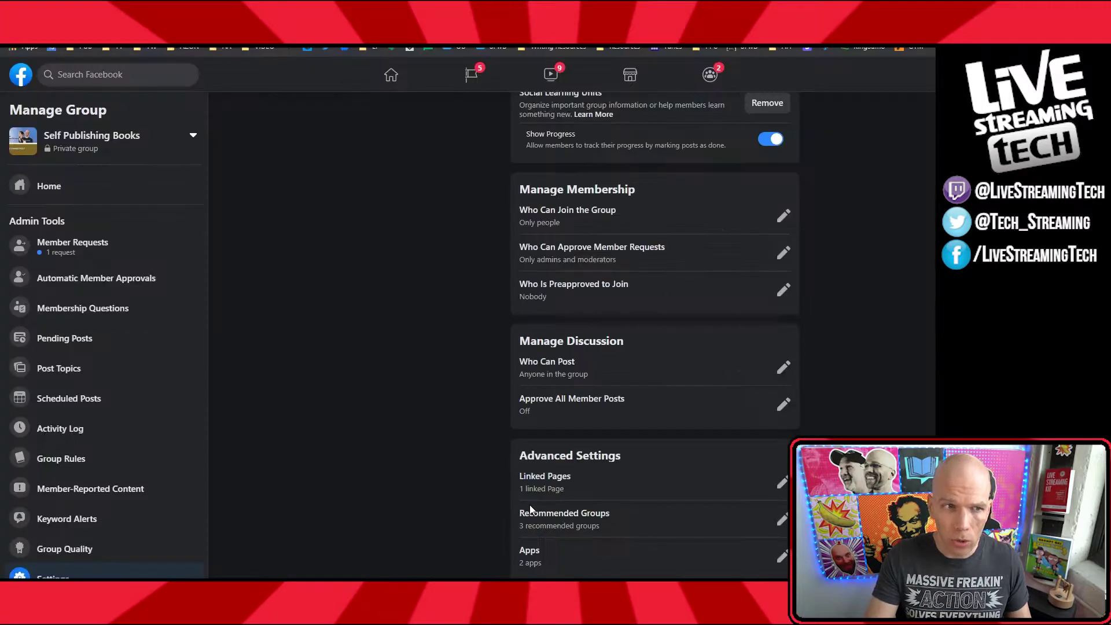
click(99, 184)
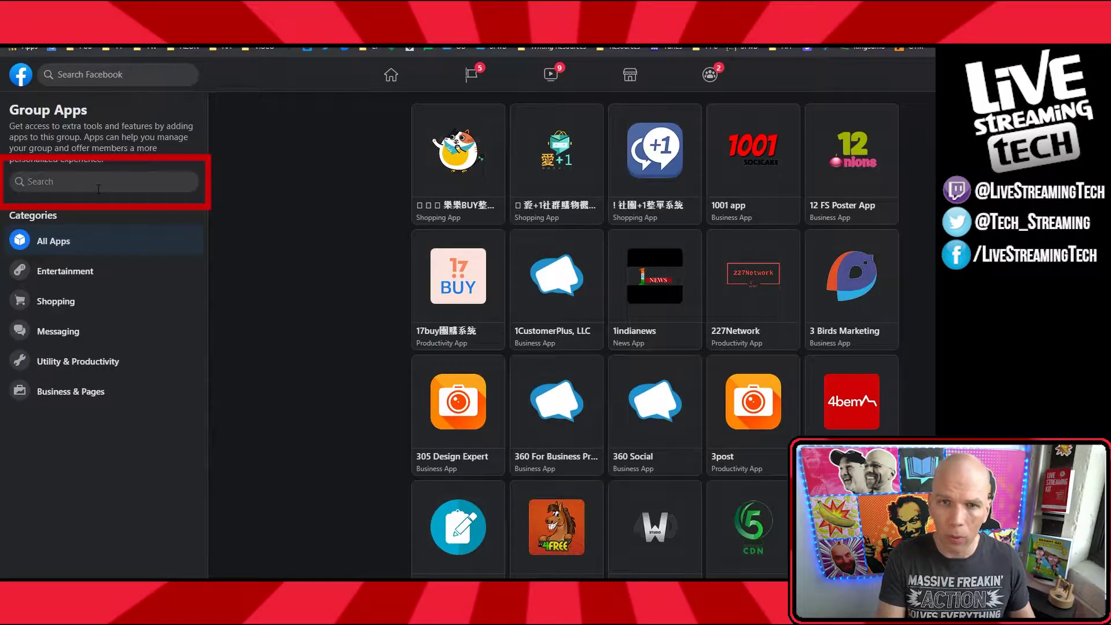
text(Restream)
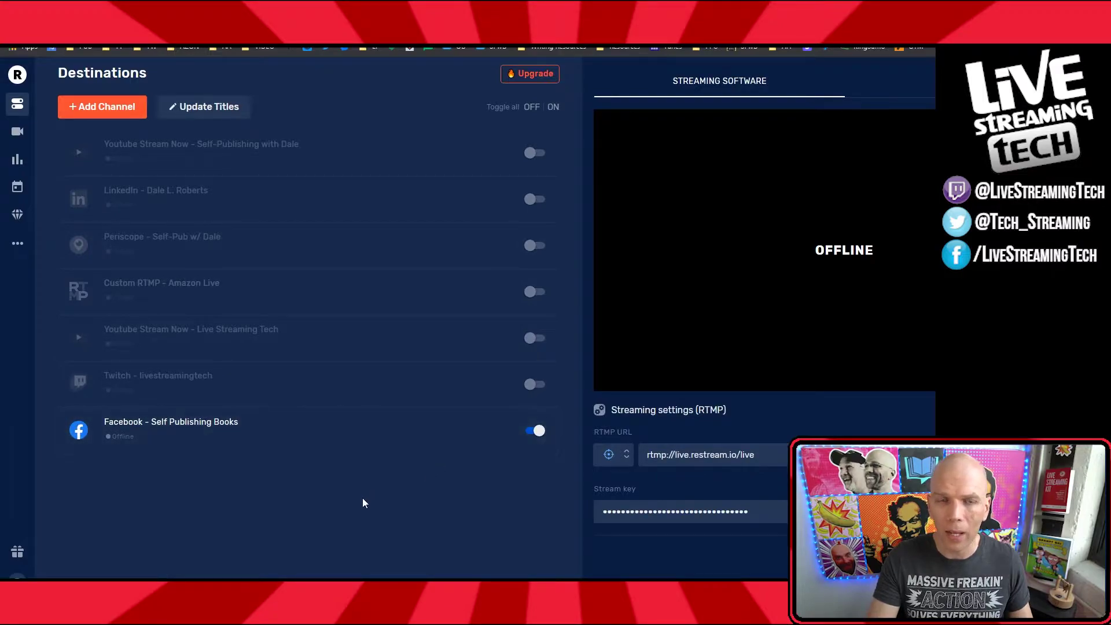
Save a new Facebook Live Groups channel targeting 'Group: The DIY Publishing Community' and dismiss the add-app notice.
click(95, 108)
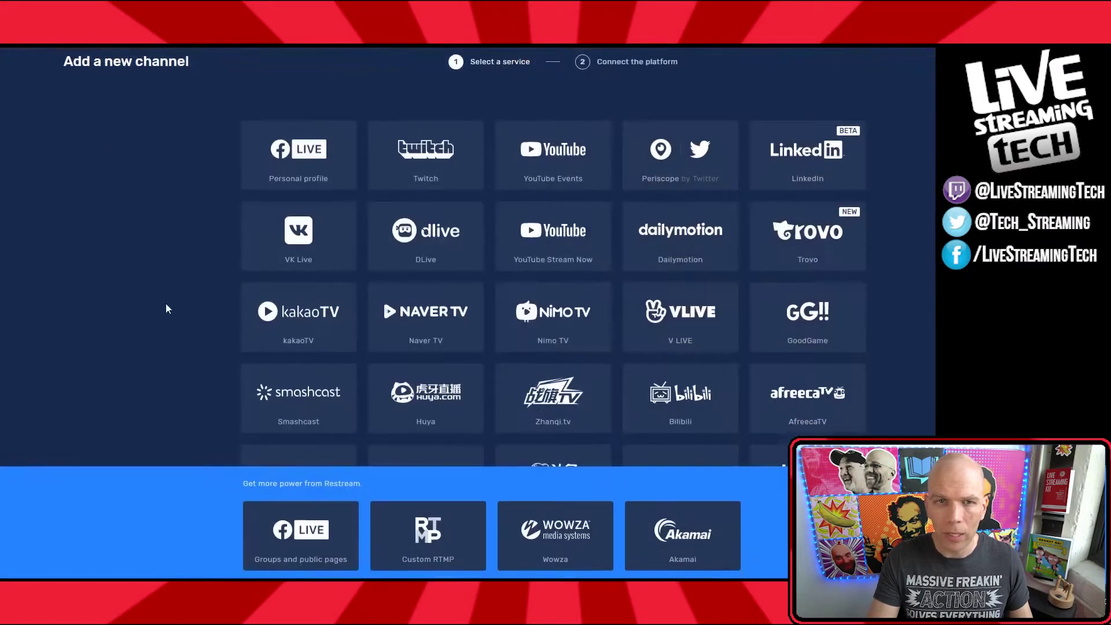
click(301, 537)
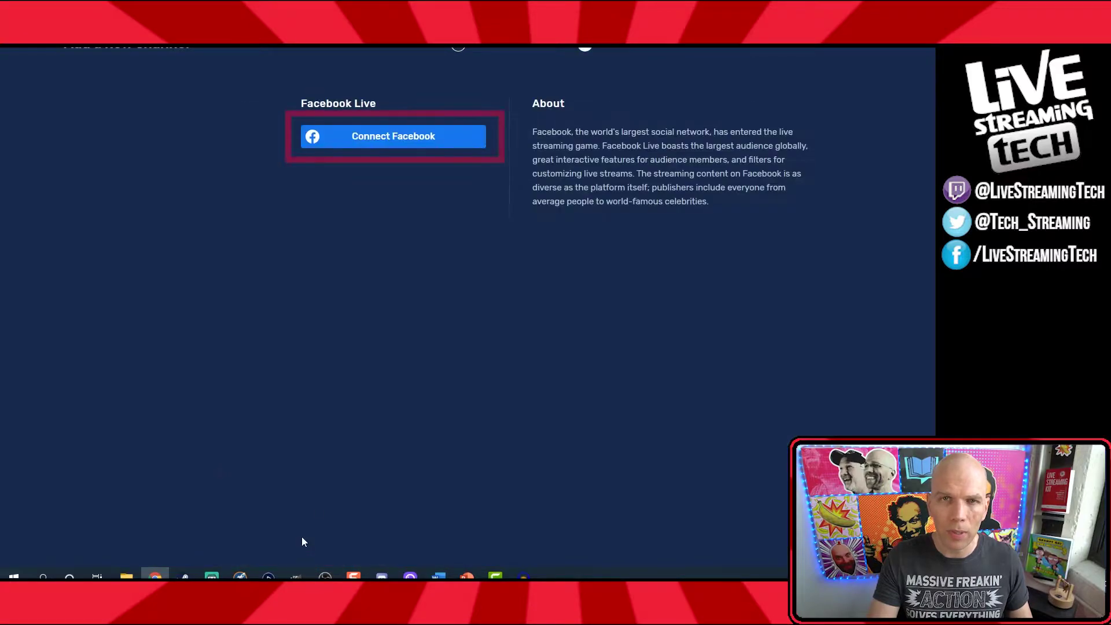
click(346, 145)
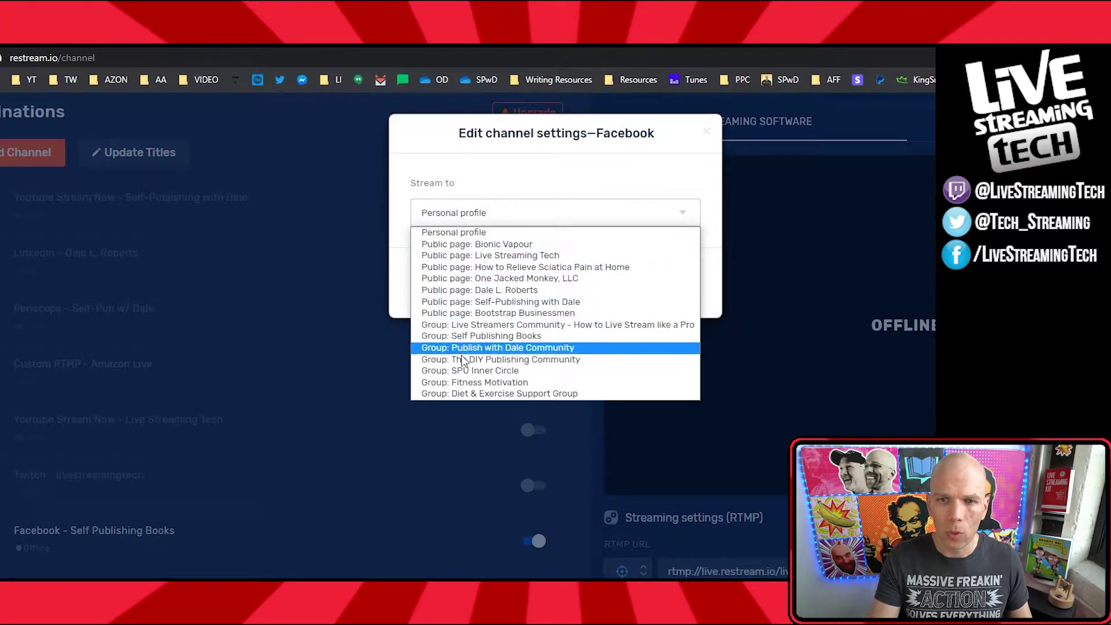
click(461, 356)
click(456, 286)
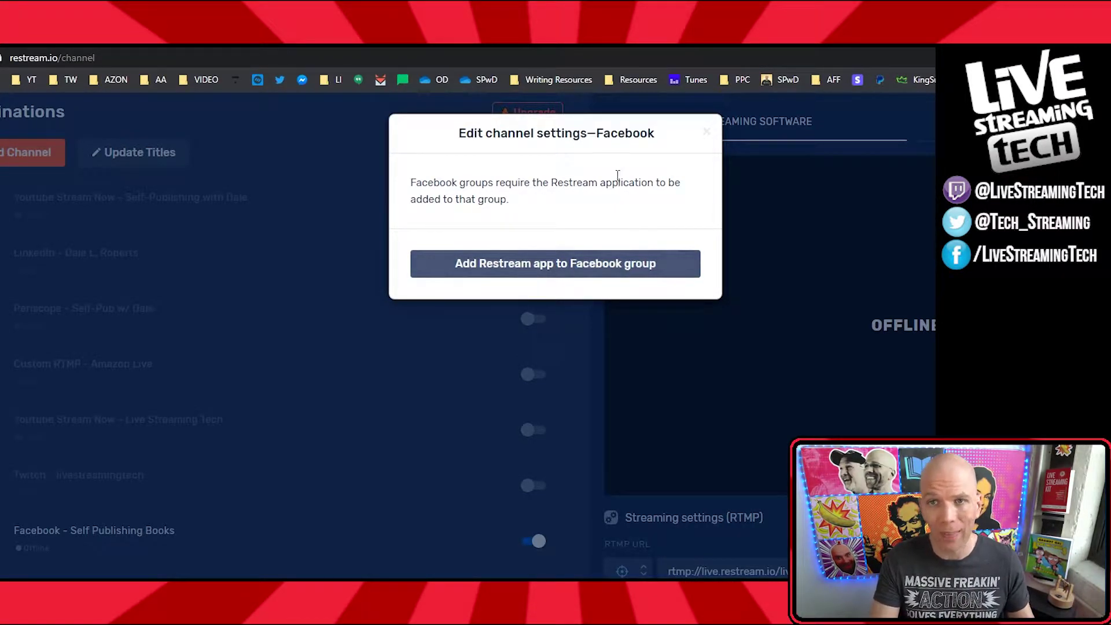
click(707, 133)
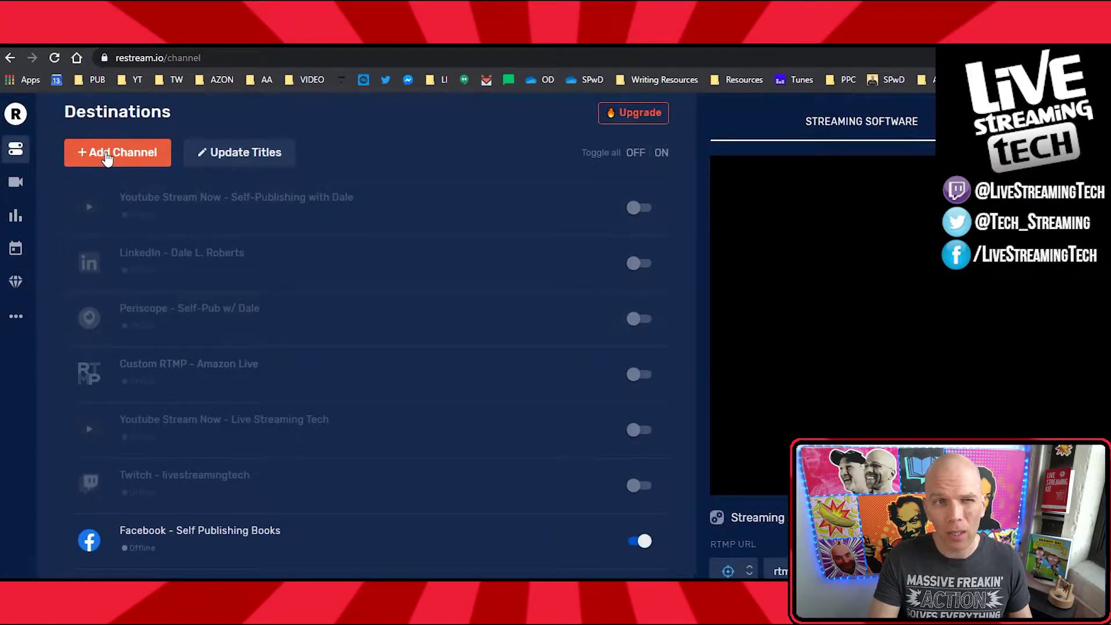
Save a new Facebook Live Groups channel targeting the Self-Publishing public page.
click(30, 153)
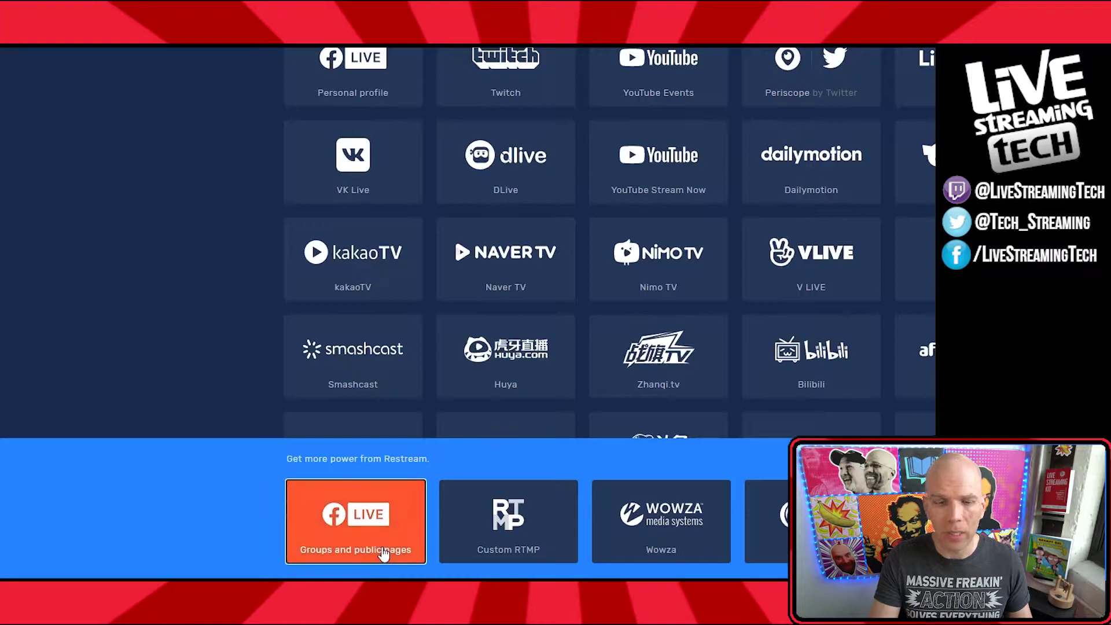
click(385, 550)
click(374, 162)
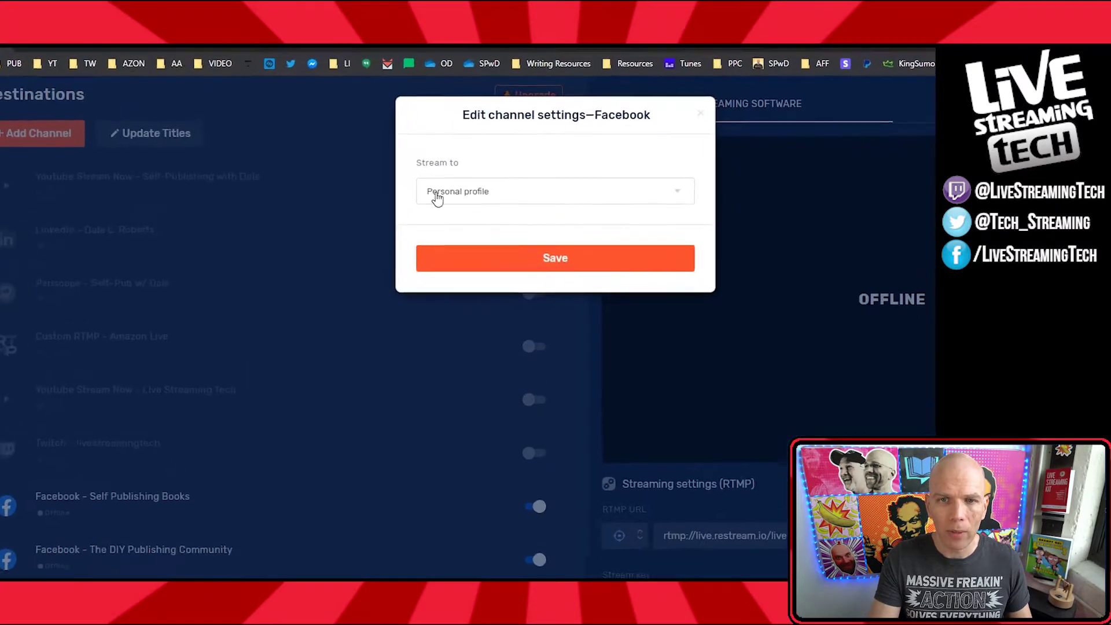
click(449, 165)
click(442, 291)
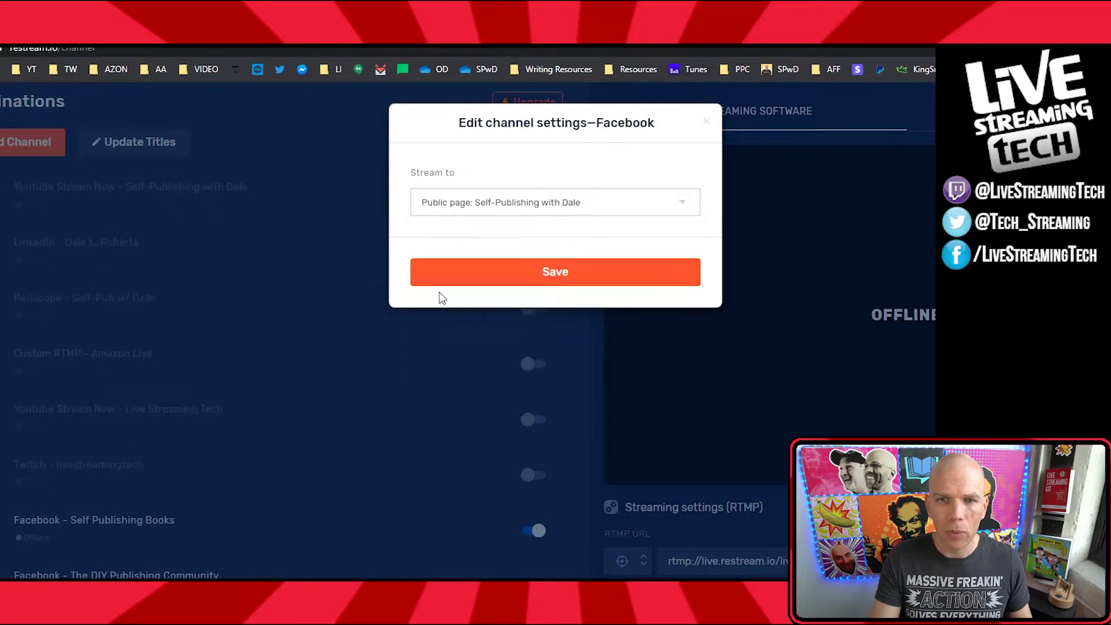
click(457, 282)
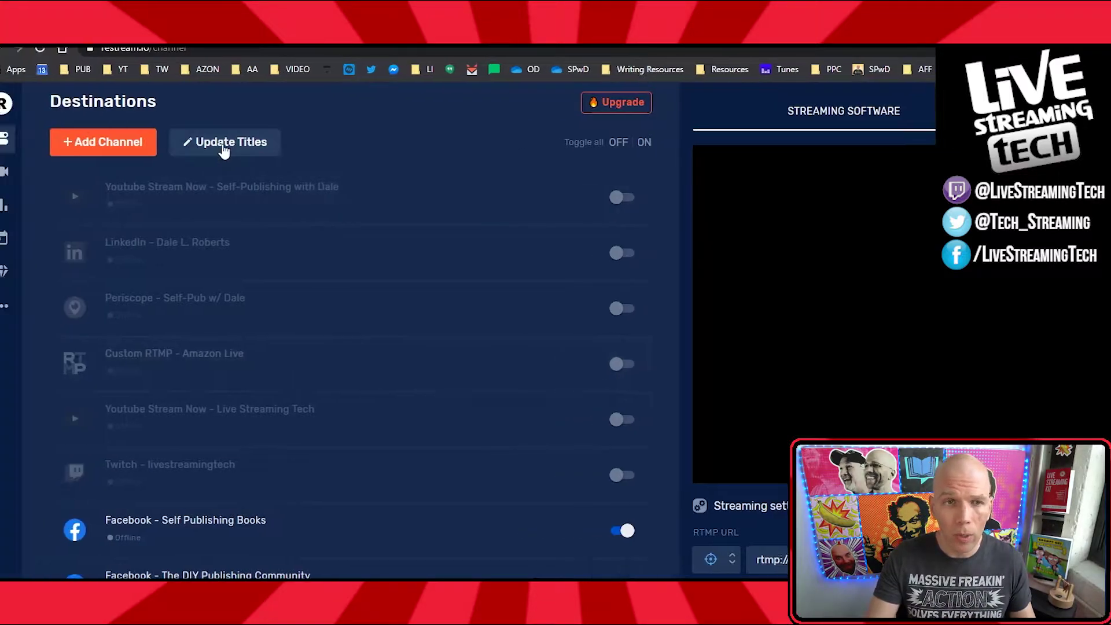
Enter 'TEST' as both the shared stream title and the stream description.
click(133, 145)
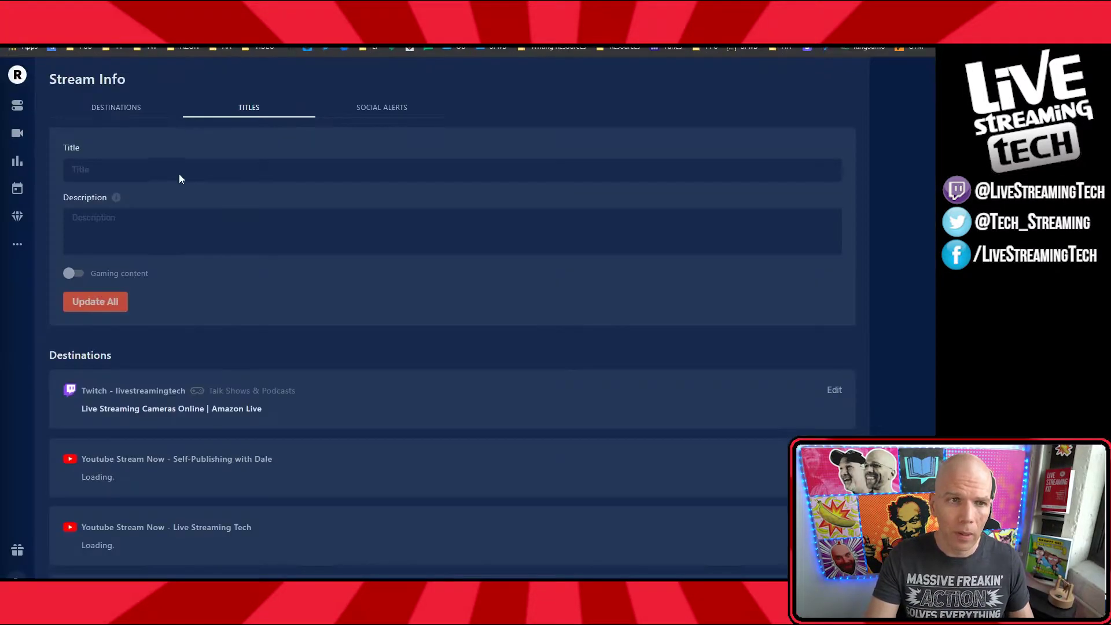
click(155, 168)
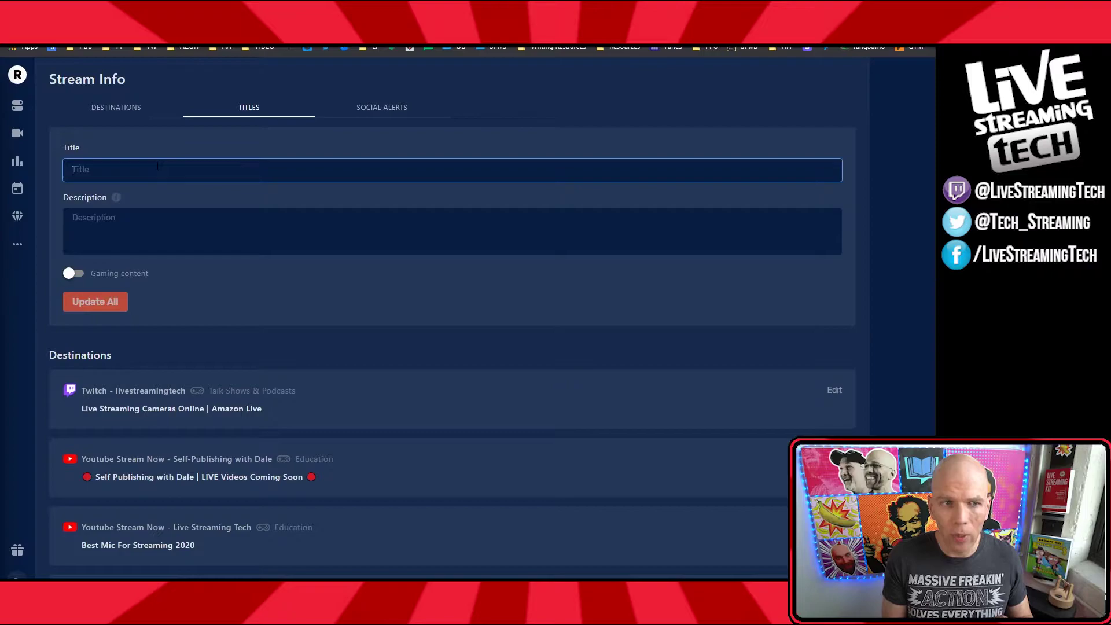
text(TEST)
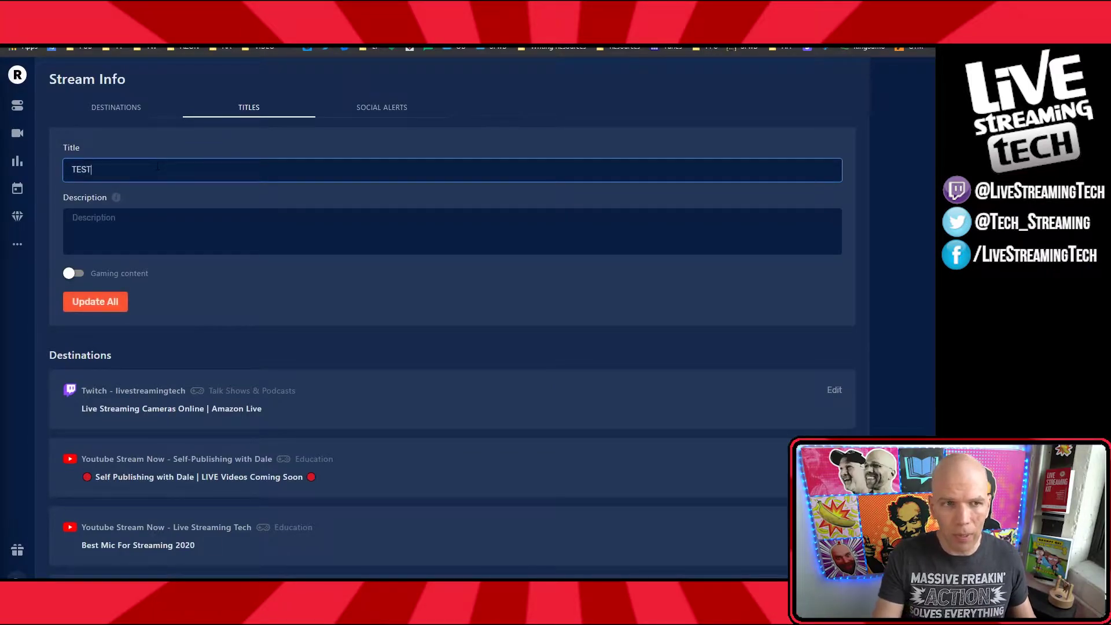
click(124, 211)
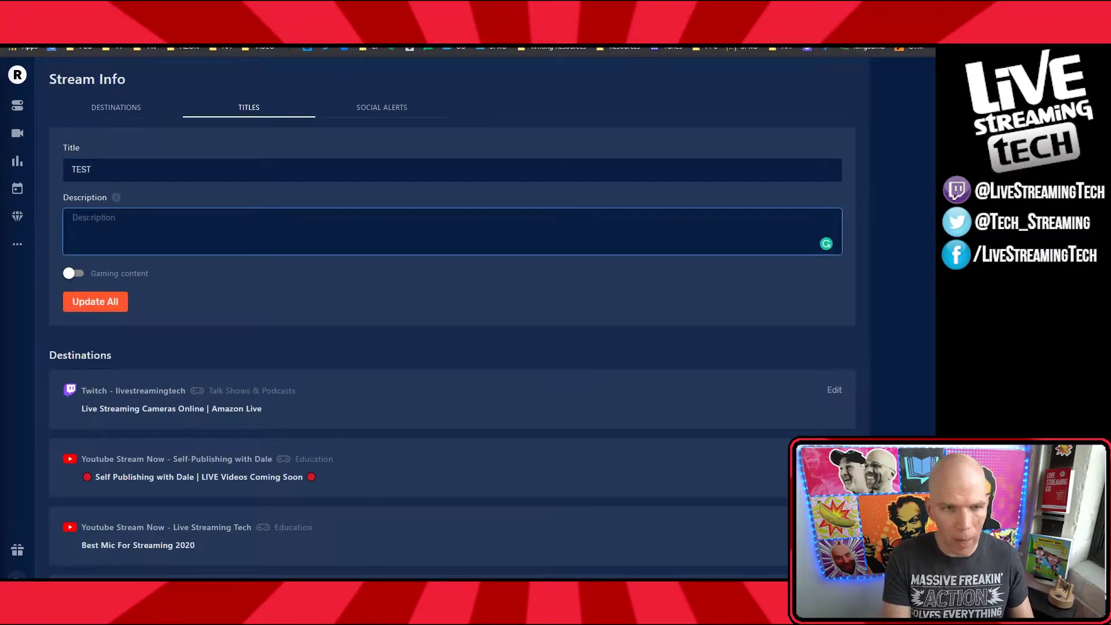
text(TEST)
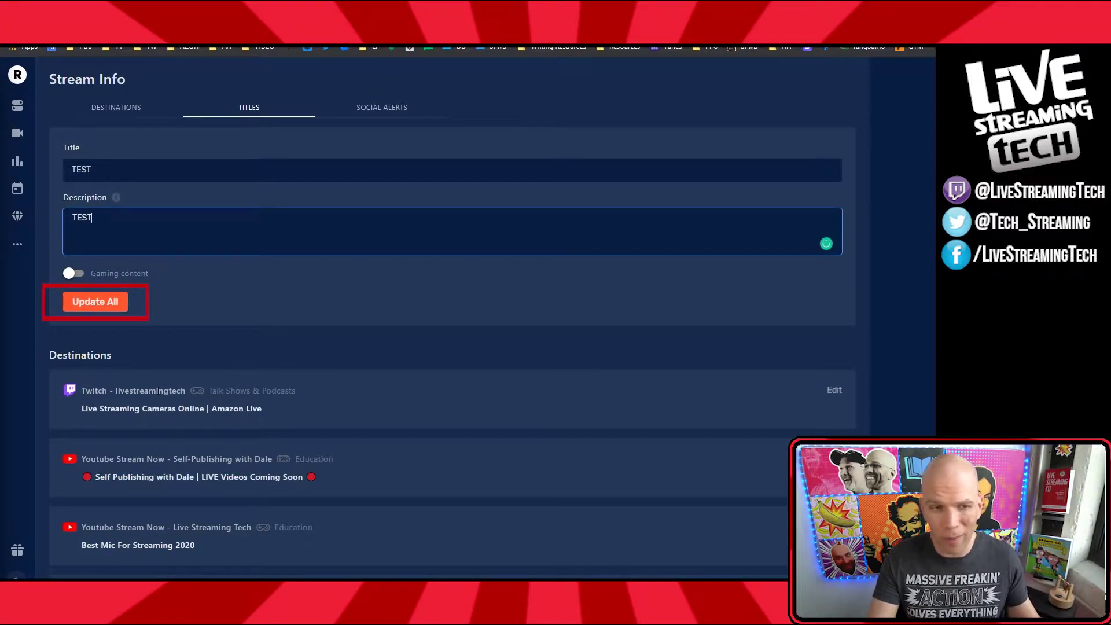
scroll(196, 384, down, 4)
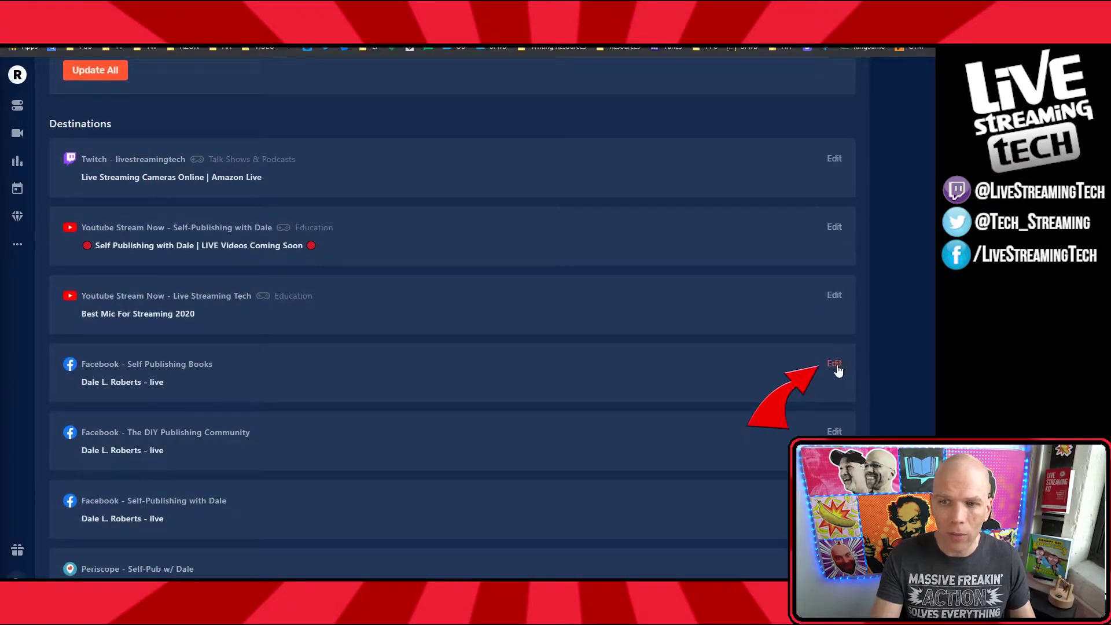
Set the Self Publishing Books destination's title and description to 'TEst STream' and update it.
click(833, 367)
drag(136, 409, 258, 400)
triple_click(259, 400)
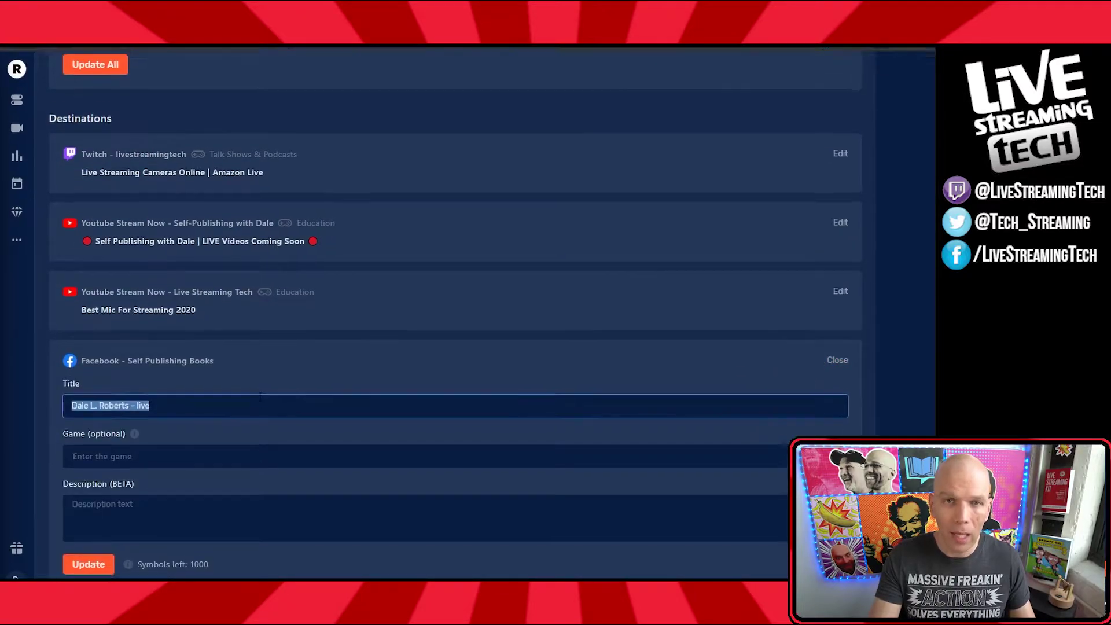
text(TEst )
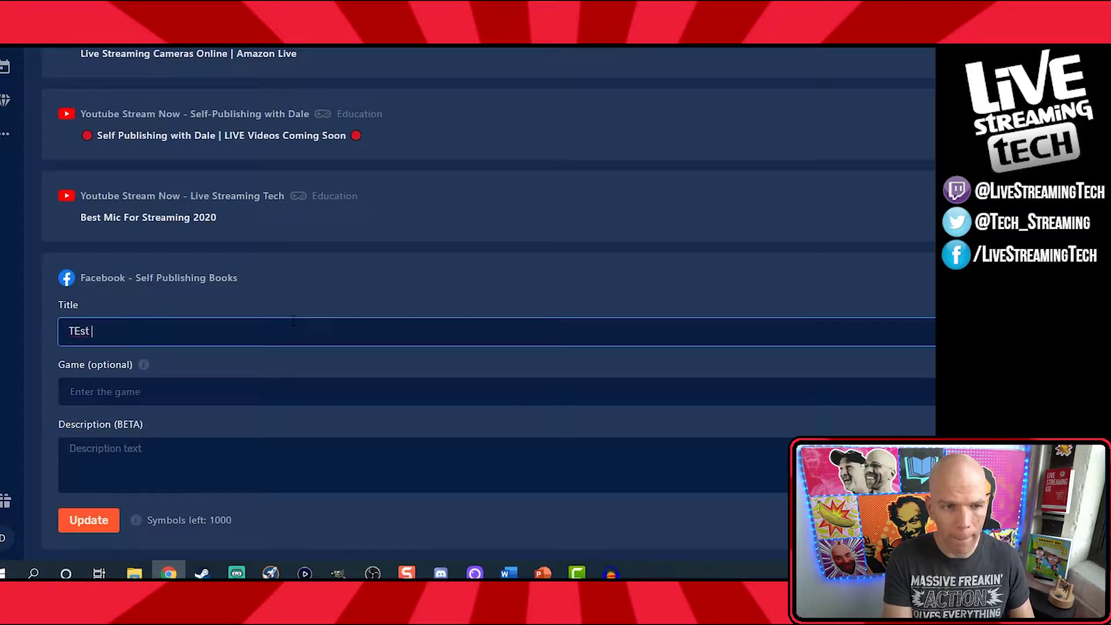
text(TSTream)
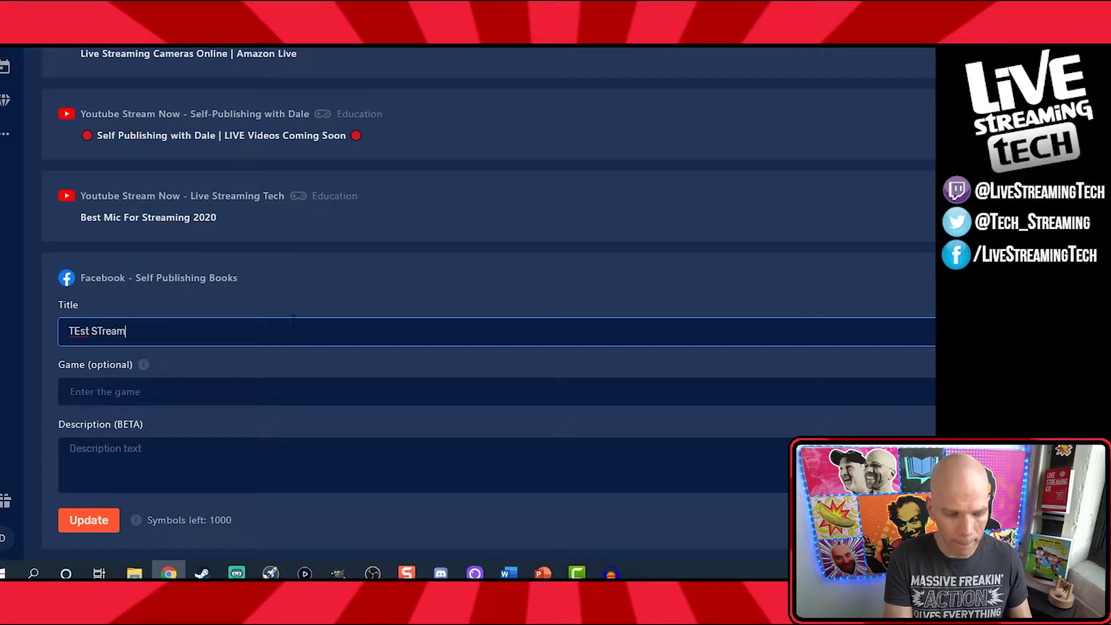
key(ctrl+a)
key(ctrl+c)
click(160, 441)
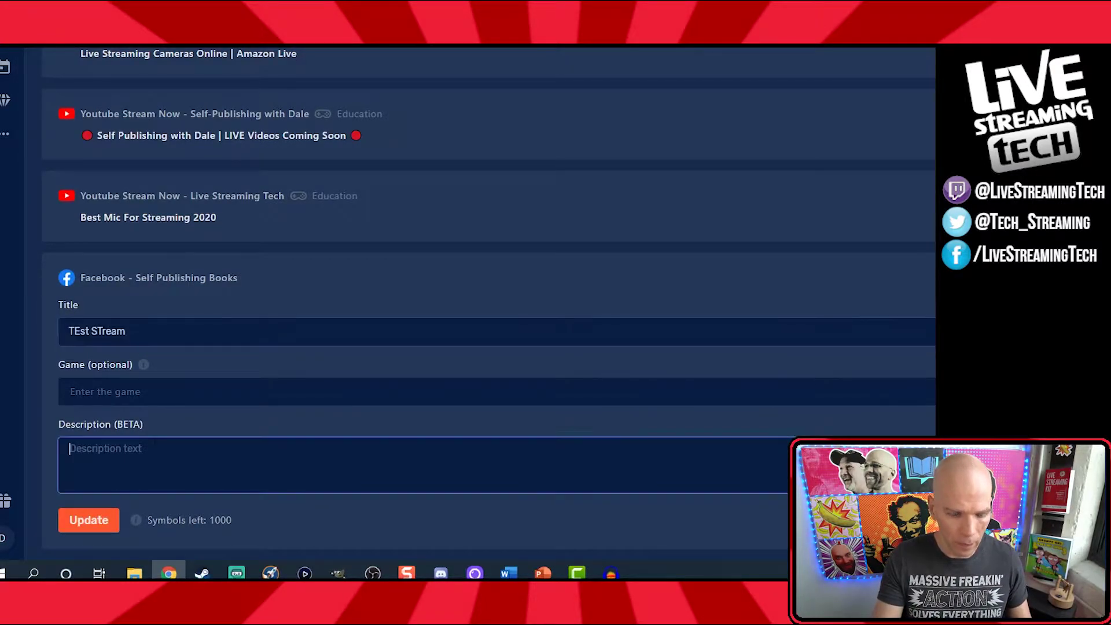
key(ctrl+v)
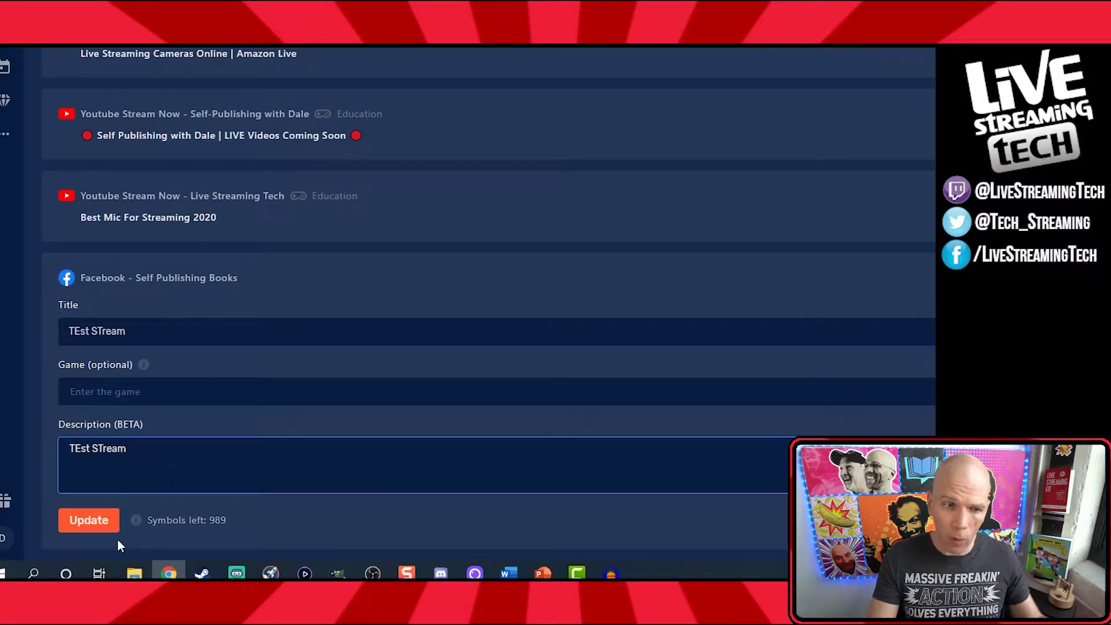
click(87, 522)
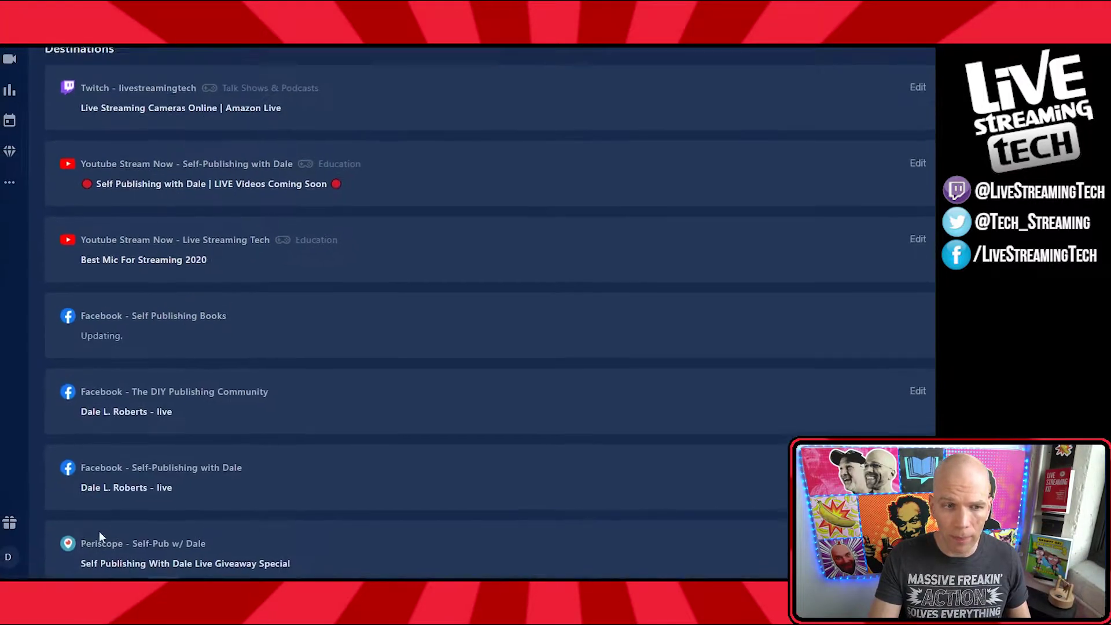
Set The DIY Publishing Community destination's title and description to 'TEst STream' and update it.
click(834, 431)
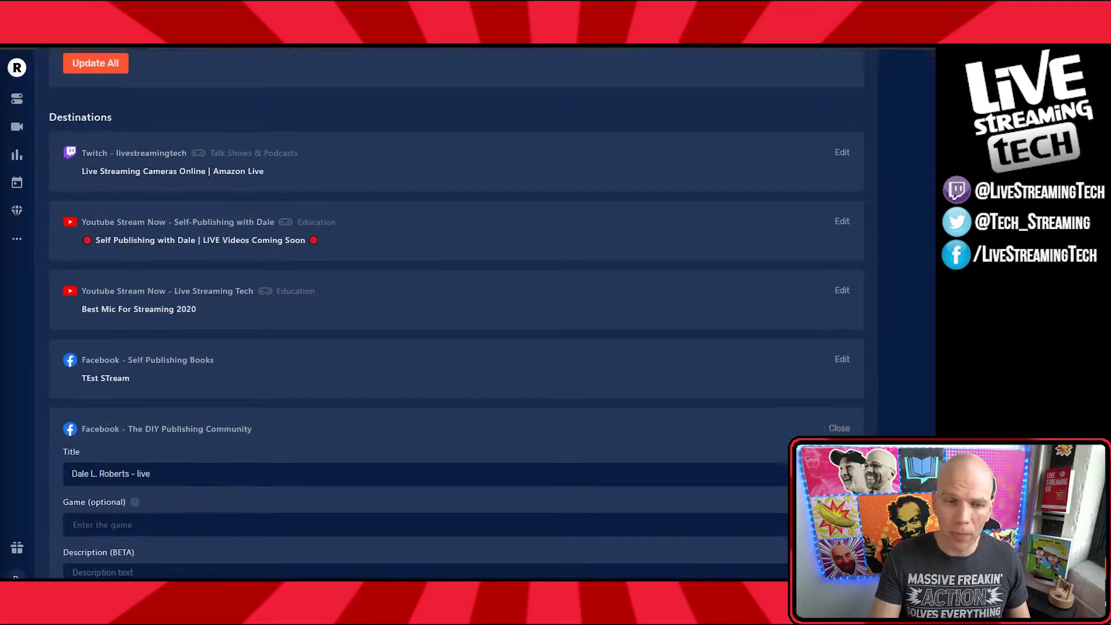
drag(136, 476, 245, 469)
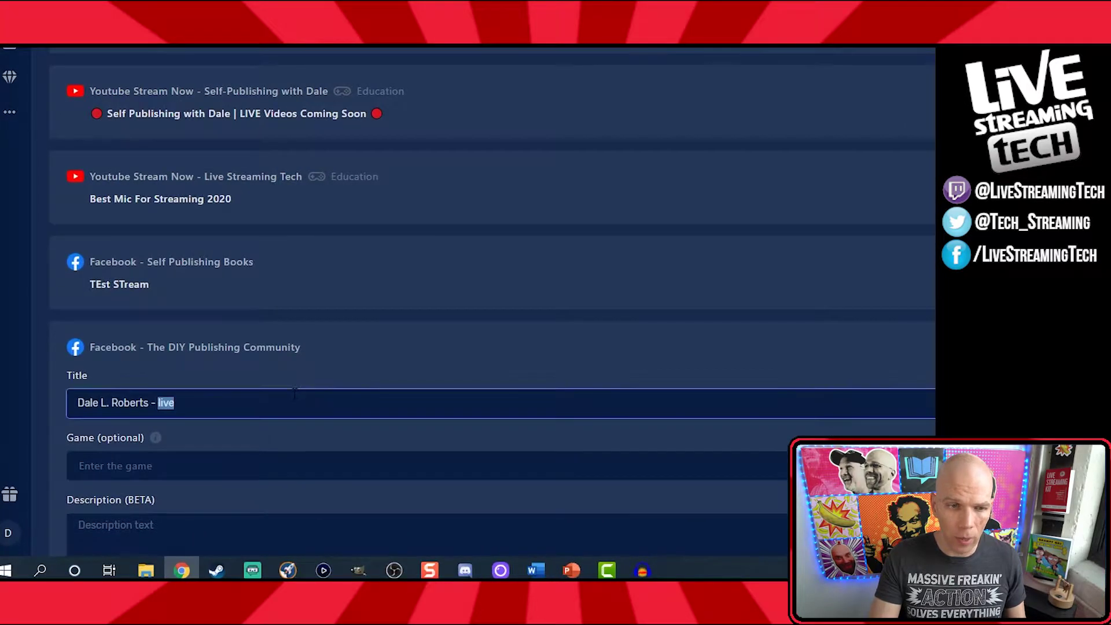
key(ctrl+a)
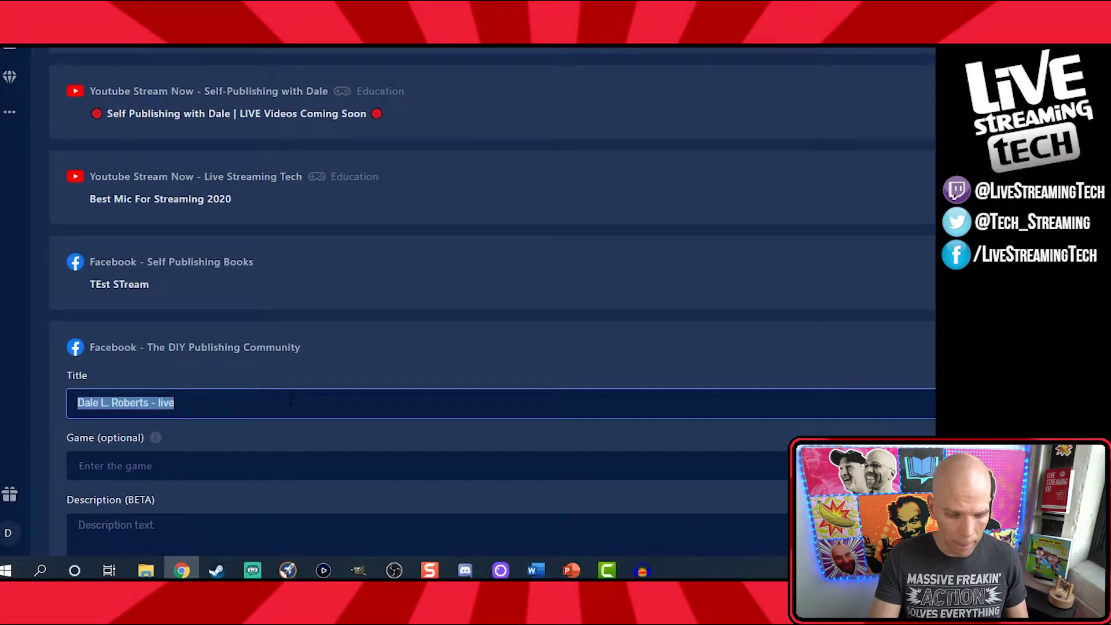
key(ctrl+v)
scroll(217, 428, down, 1)
click(201, 450)
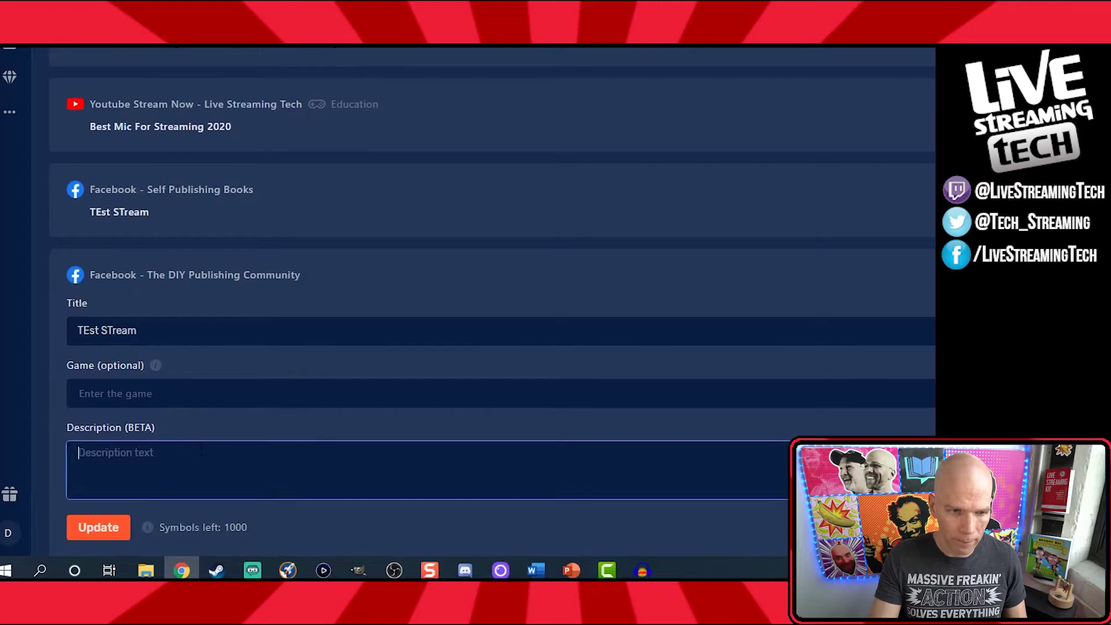
key(ctrl+v)
click(75, 529)
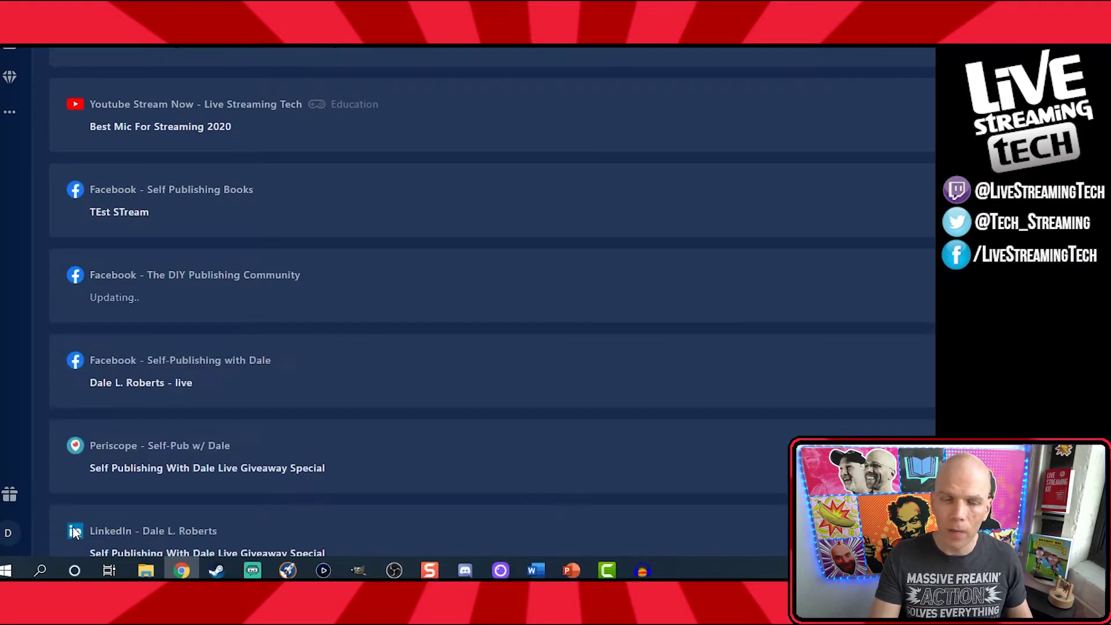
Set the Self-Publishing with Dale destination's title and description to 'TEst STream' and update it.
click(154, 383)
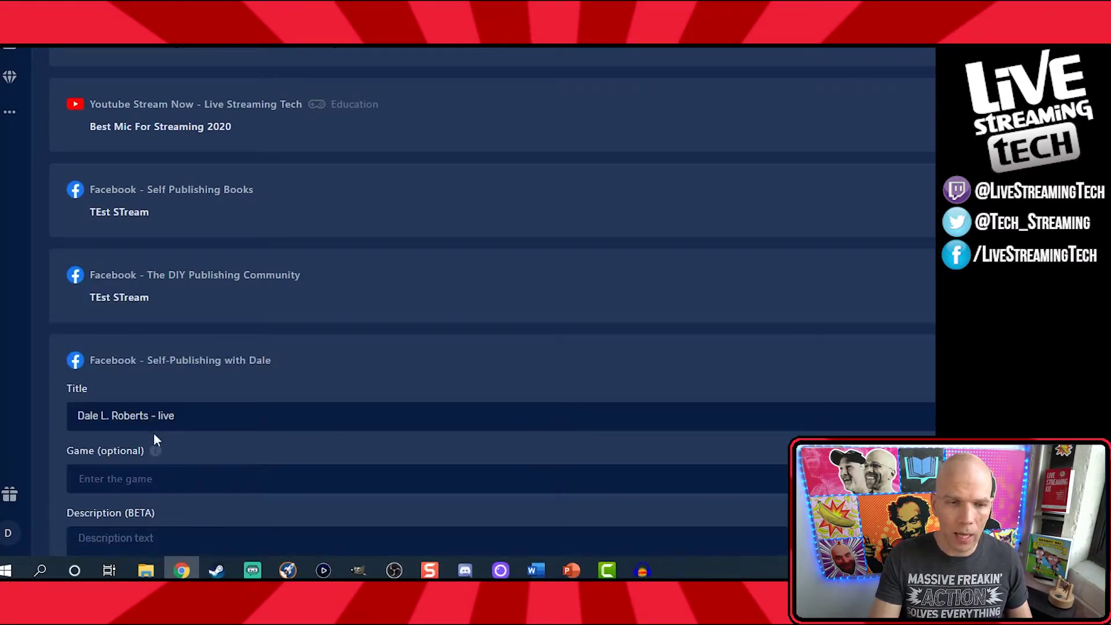
triple_click(117, 416)
key(ctrl+v)
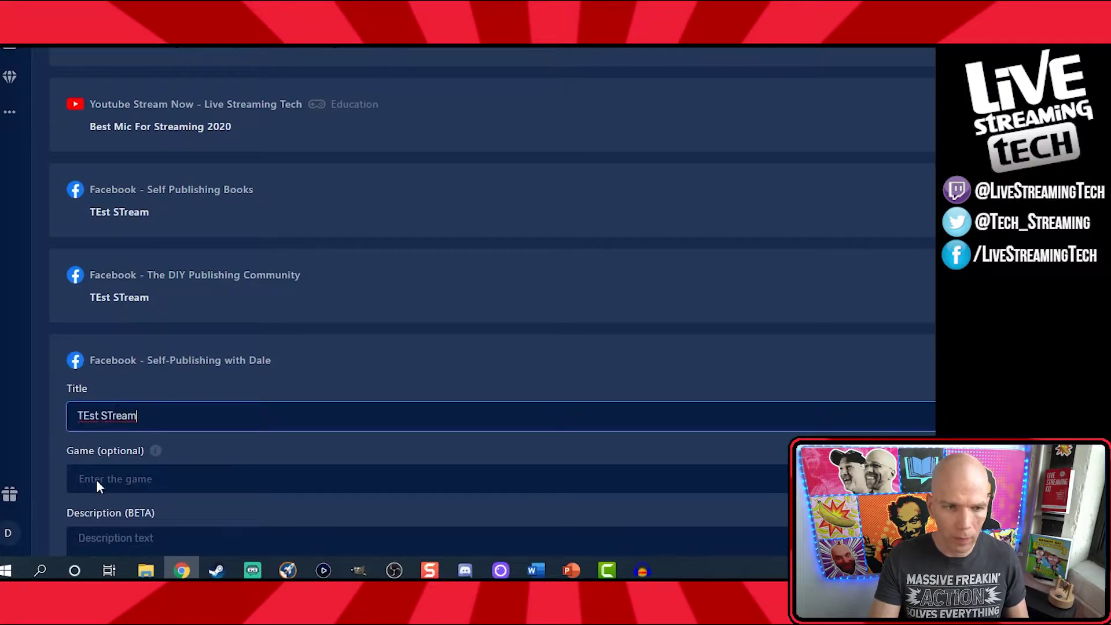
click(144, 538)
key(ctrl+v)
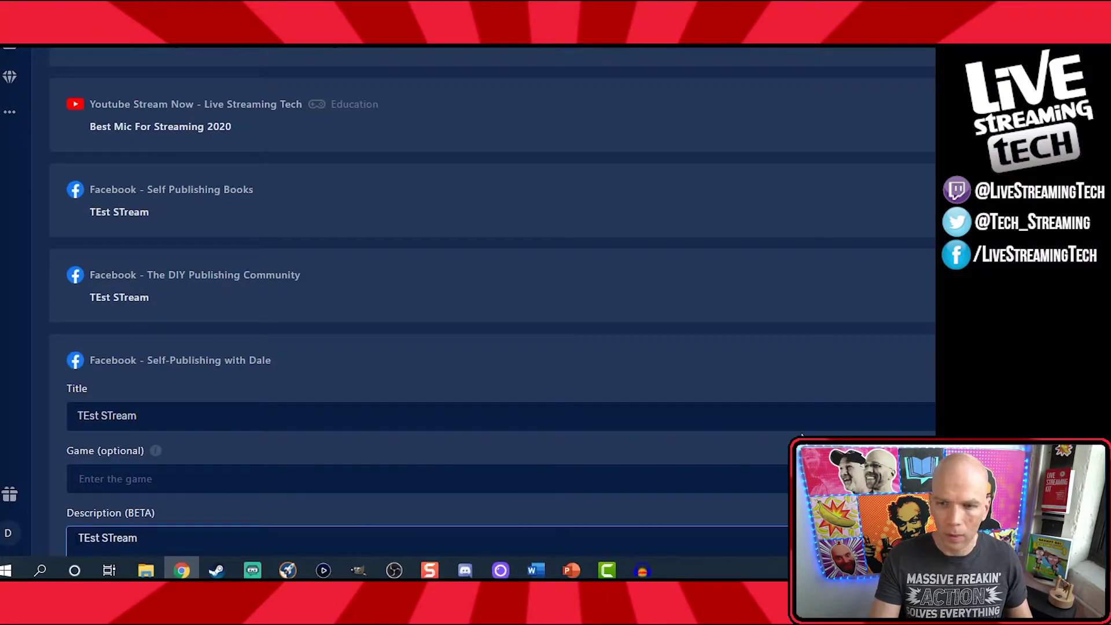
scroll(207, 486, down, 3)
click(97, 476)
scroll(215, 450, up, 5)
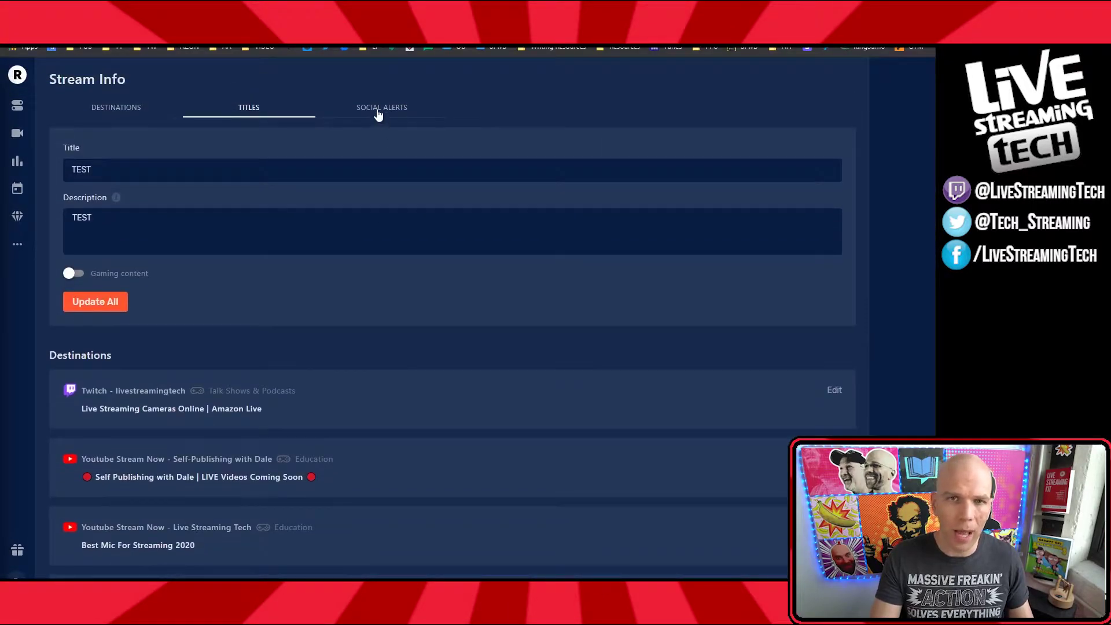
Disconnect and reconnect the Twitter account on the Social Alerts tab.
click(379, 114)
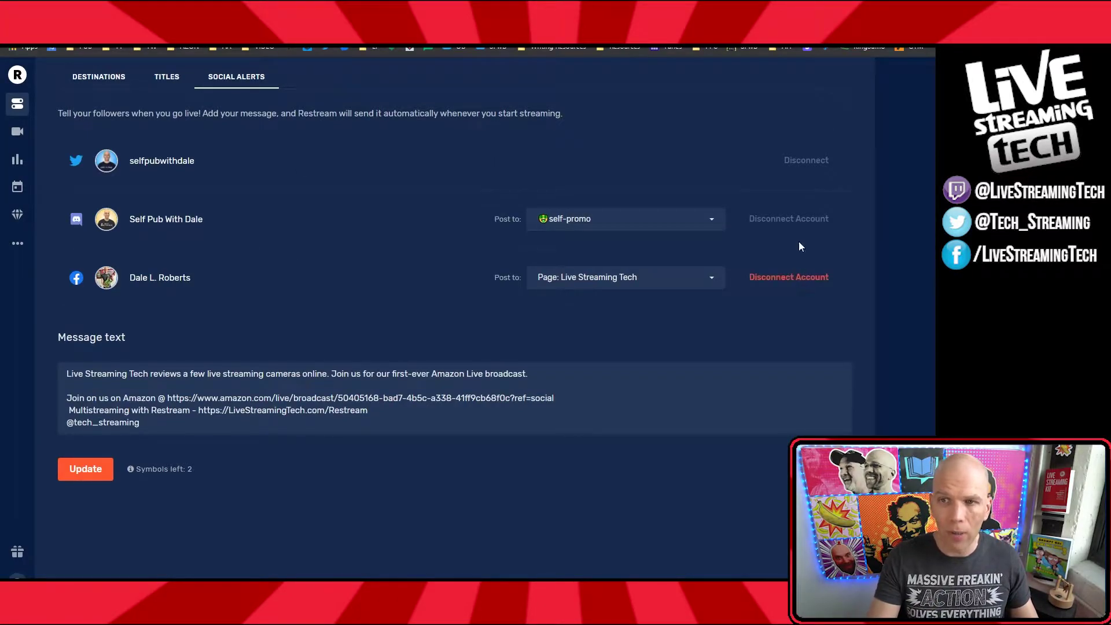
click(793, 162)
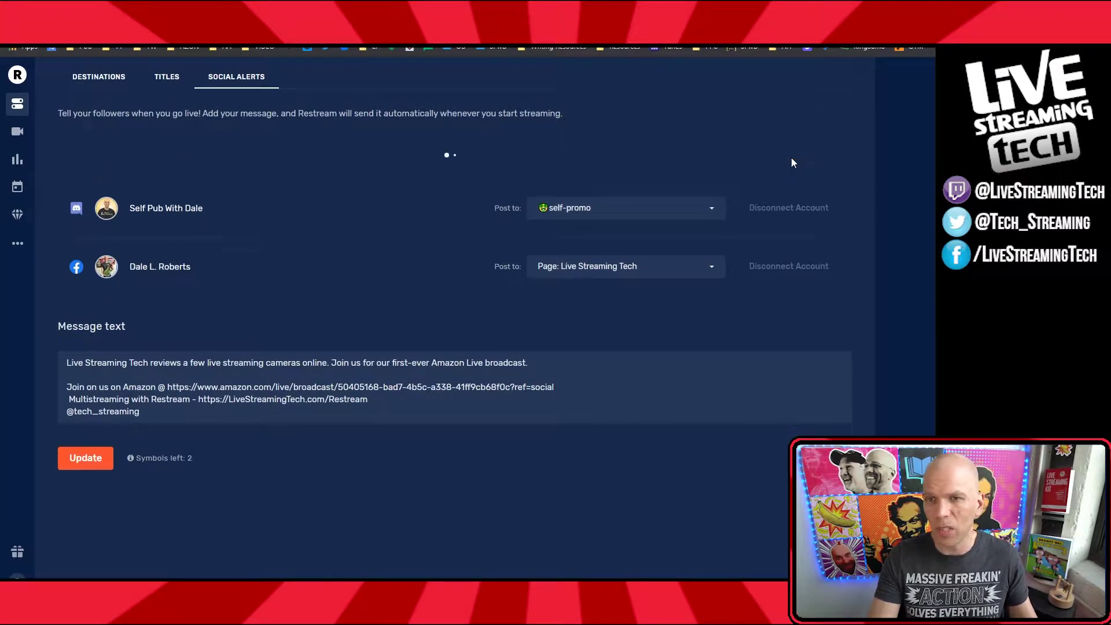
click(769, 167)
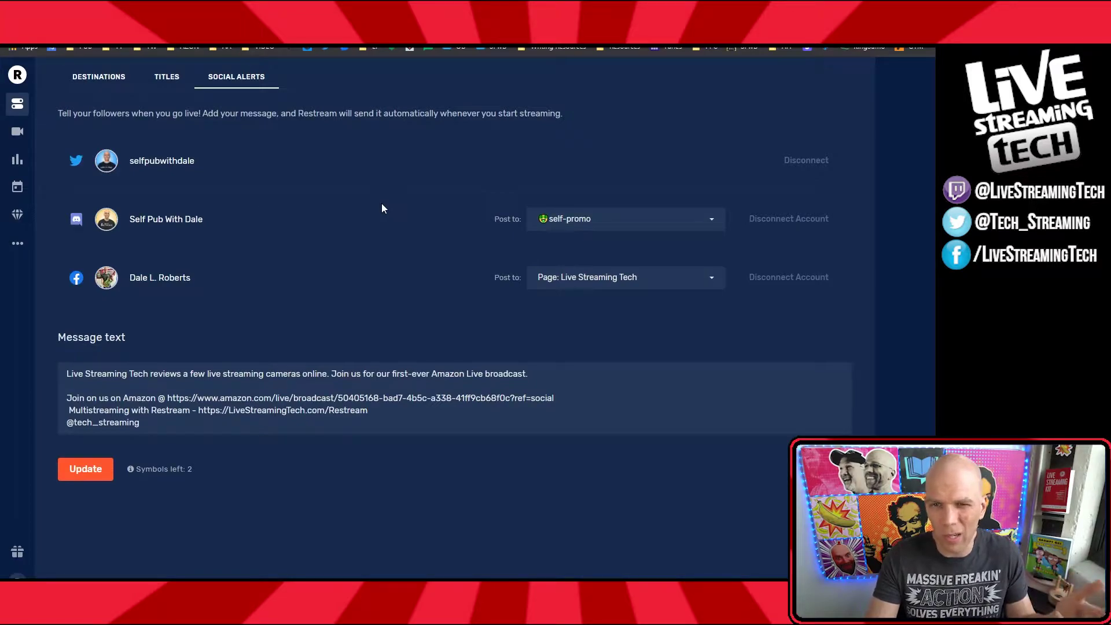
Choose the Facebook page for alerts and save the alert message 'THis is a test'.
click(630, 289)
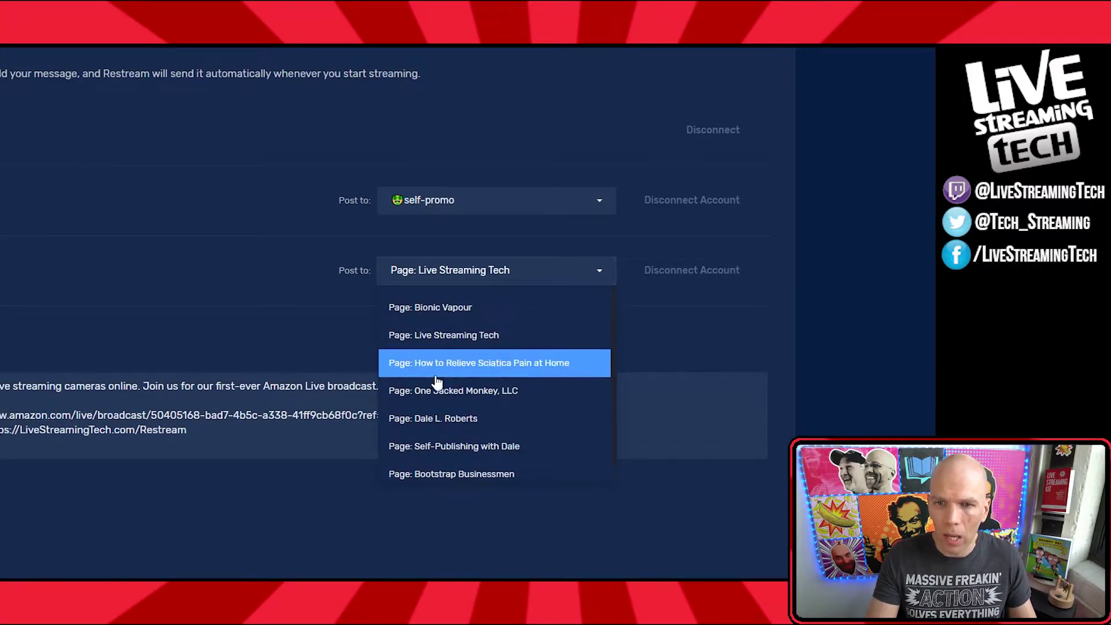
click(165, 445)
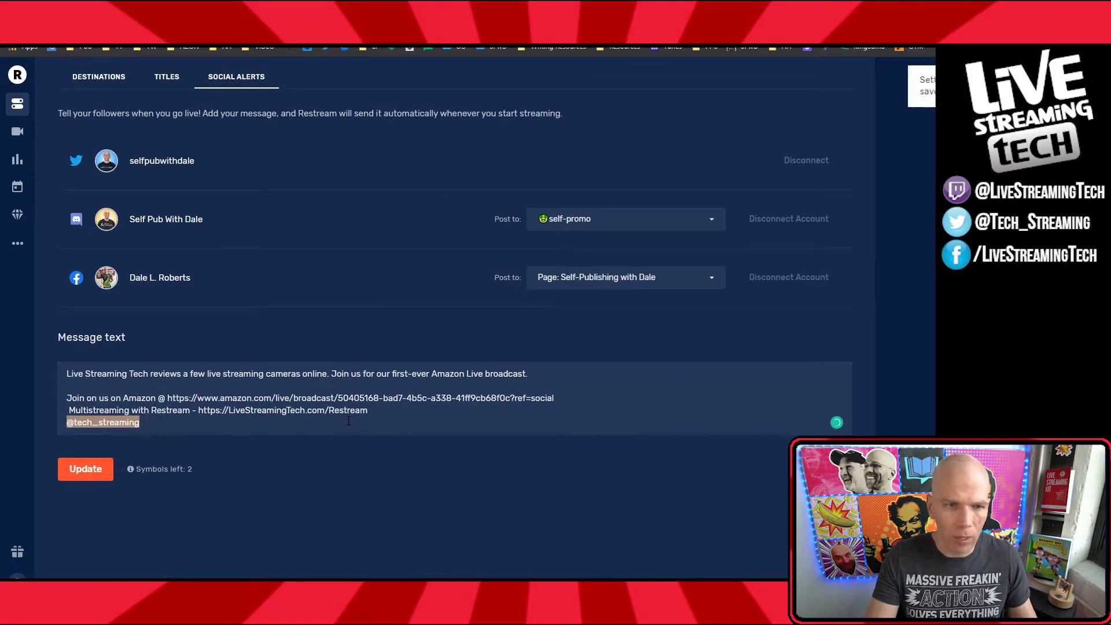
click(344, 421)
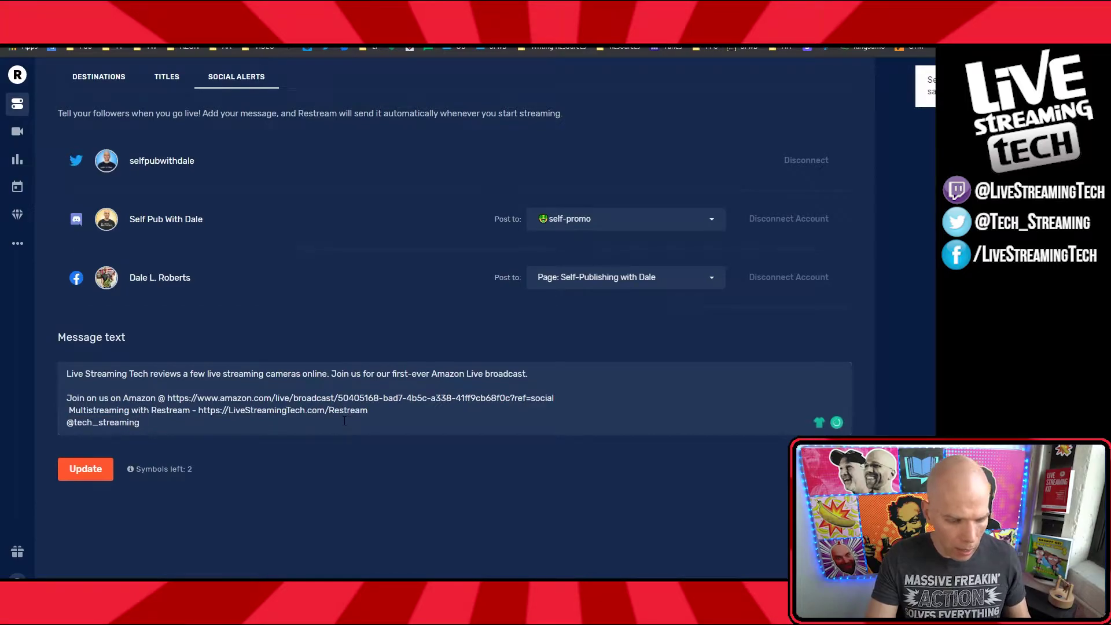
key(ctrl+a)
text(THis is a t)
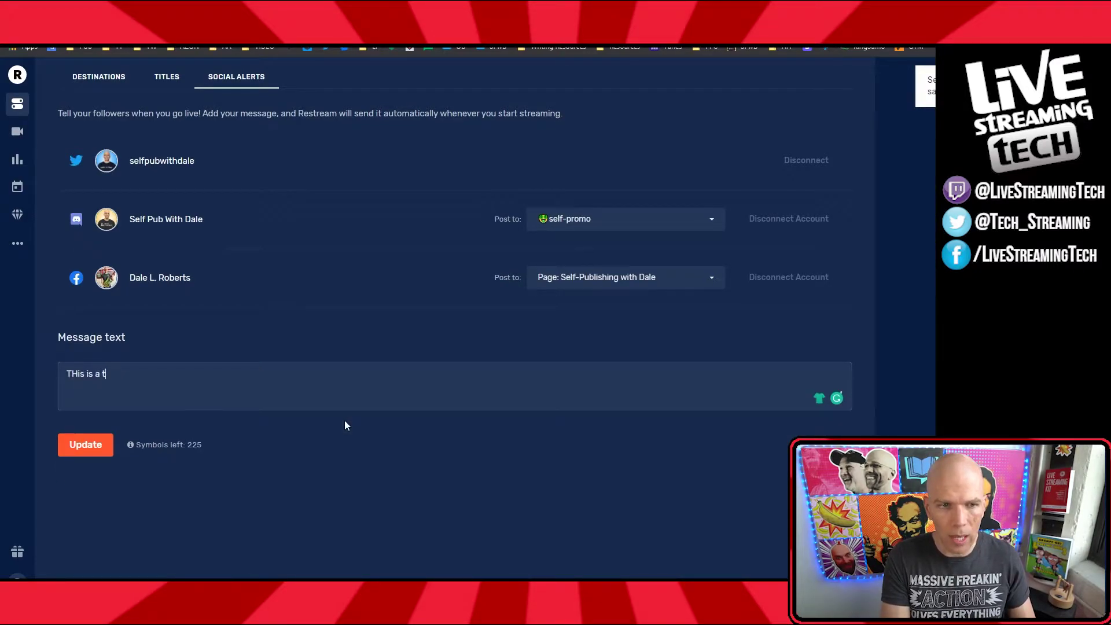
text(est)
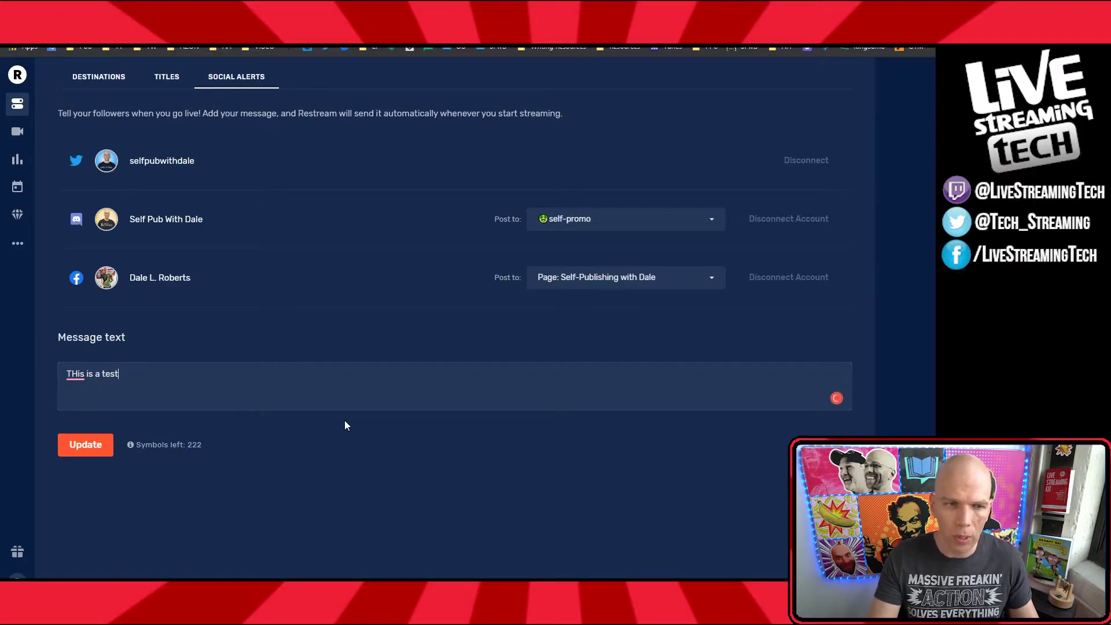
click(85, 445)
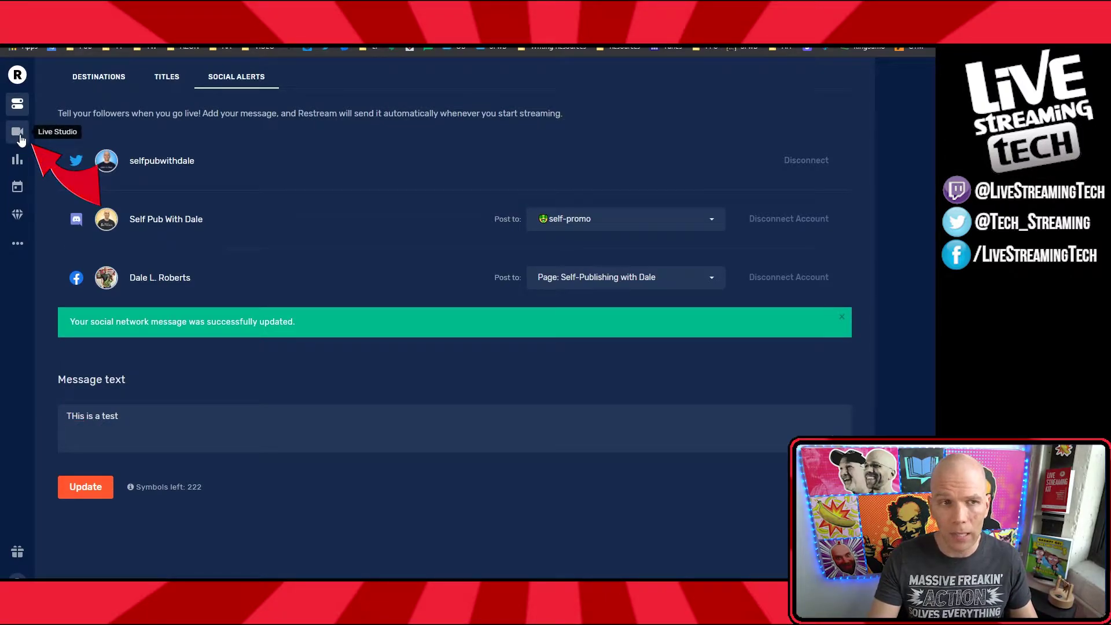
Open Live Studio and keep the Logitech BRIO camera and Default audio input in its settings.
click(18, 133)
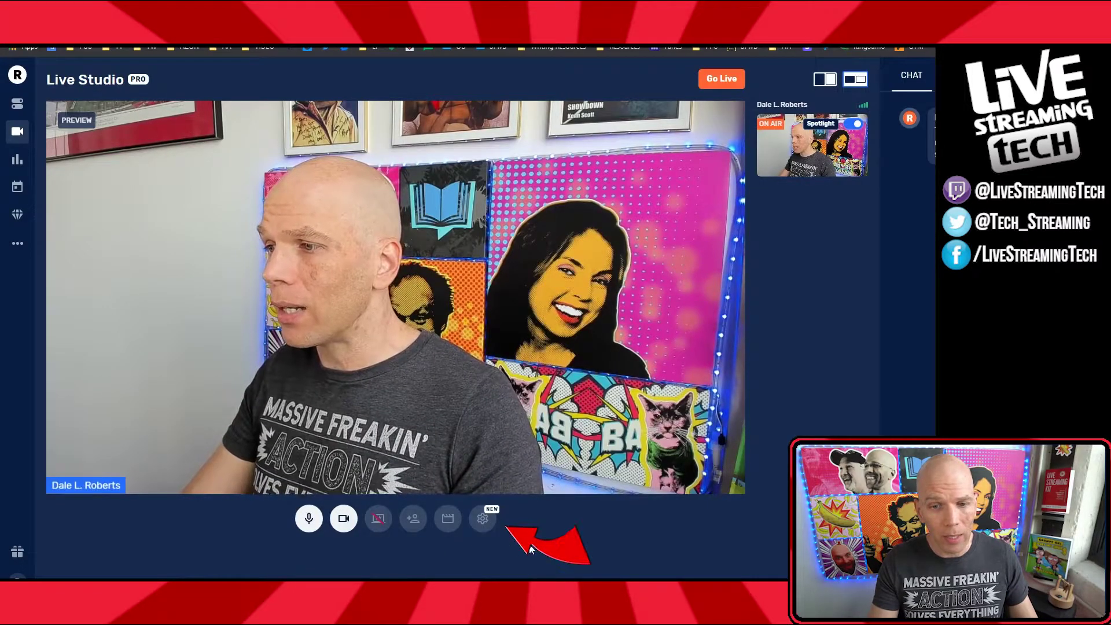
click(483, 518)
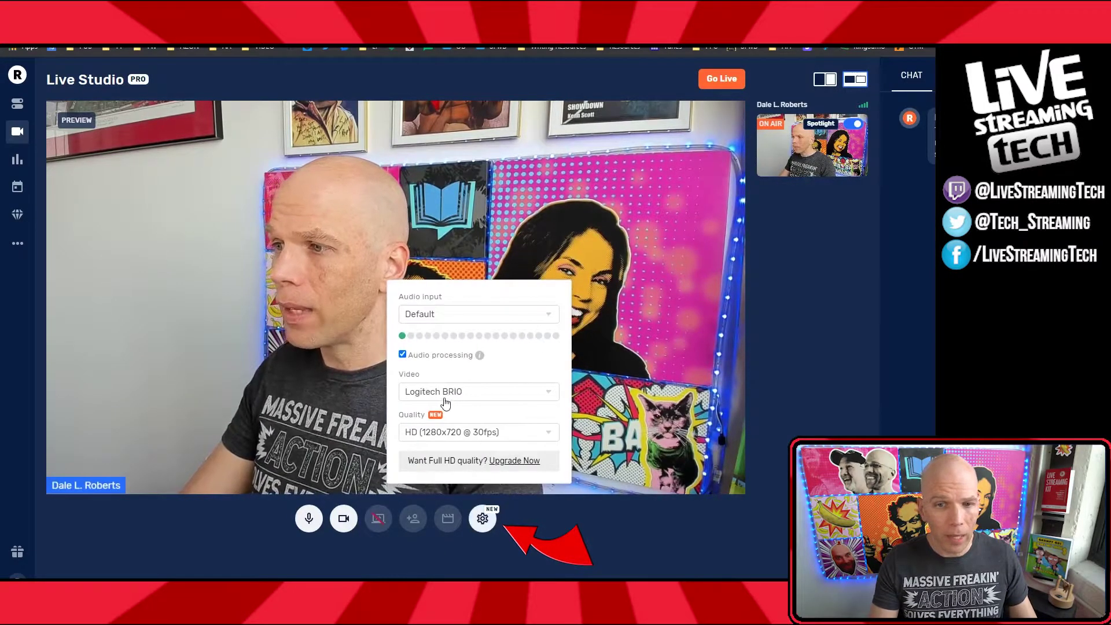
click(451, 392)
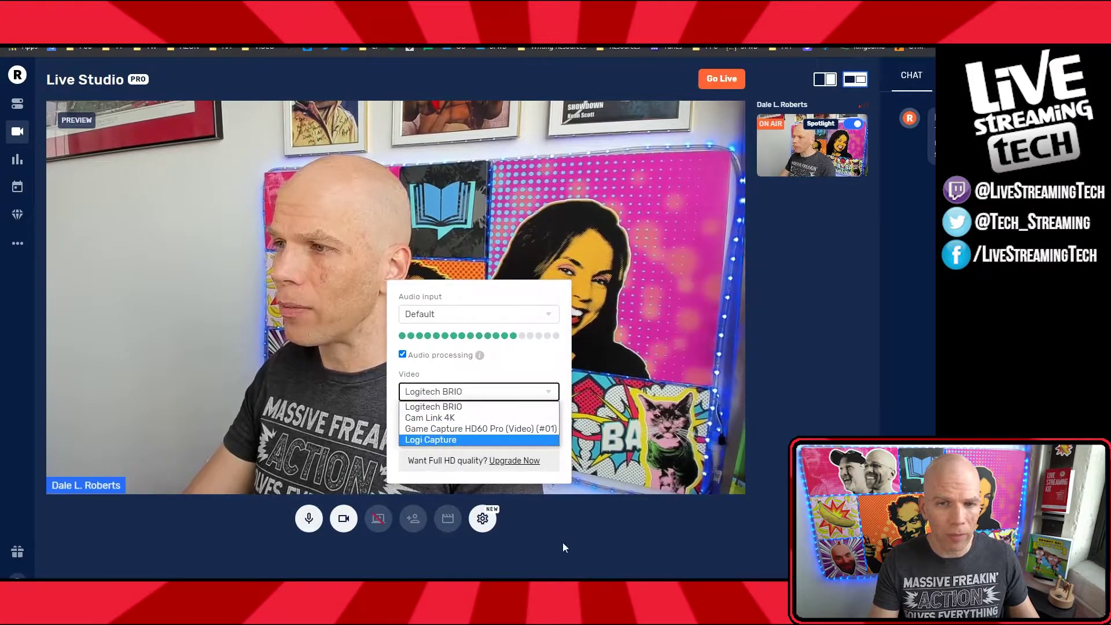
click(502, 316)
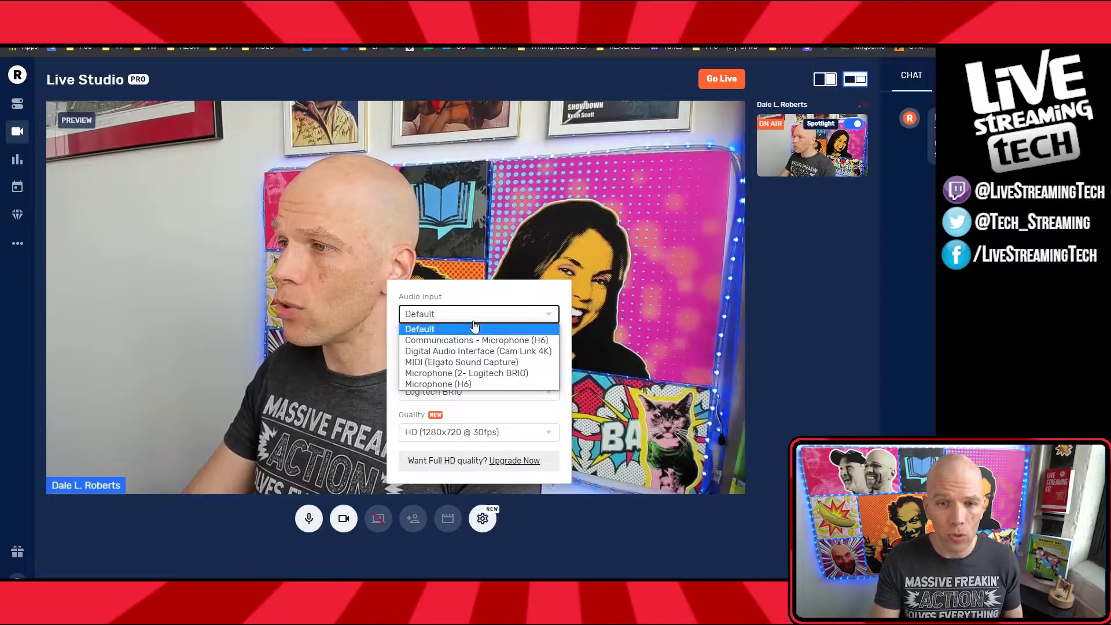
click(483, 325)
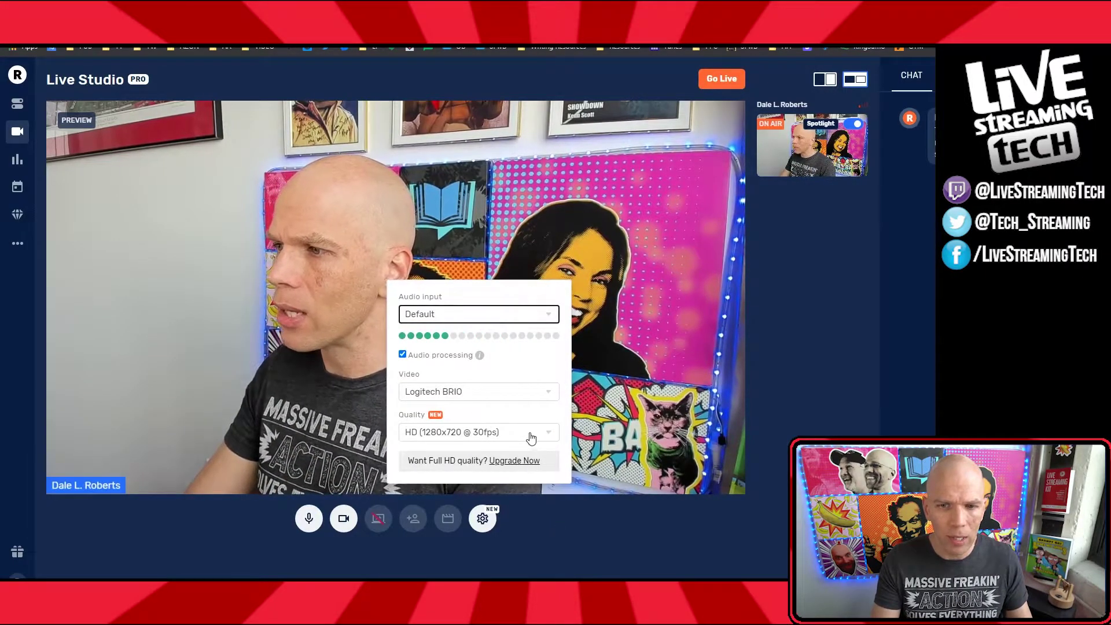
click(568, 550)
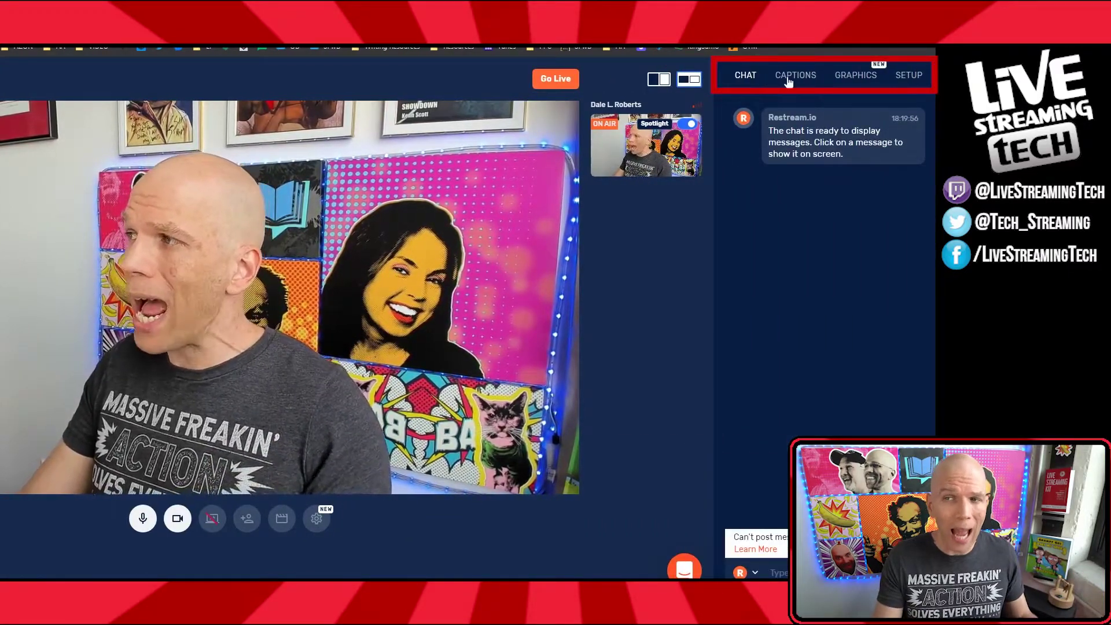
Browse the Captions, Graphics and Setup panels, ending on the Graphics options.
click(788, 82)
click(868, 86)
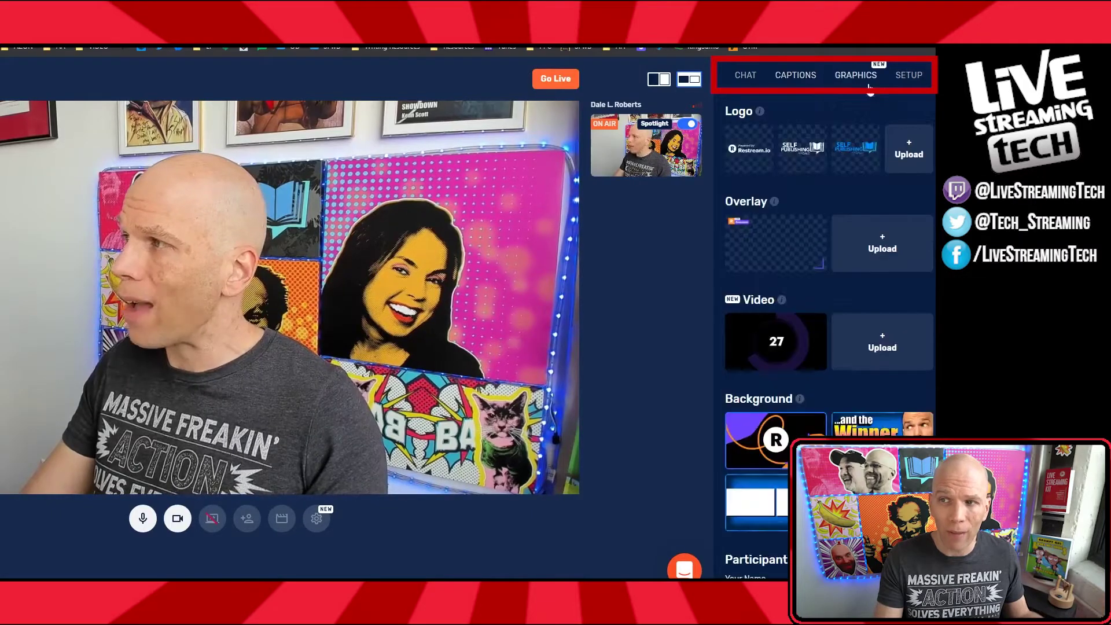
click(909, 75)
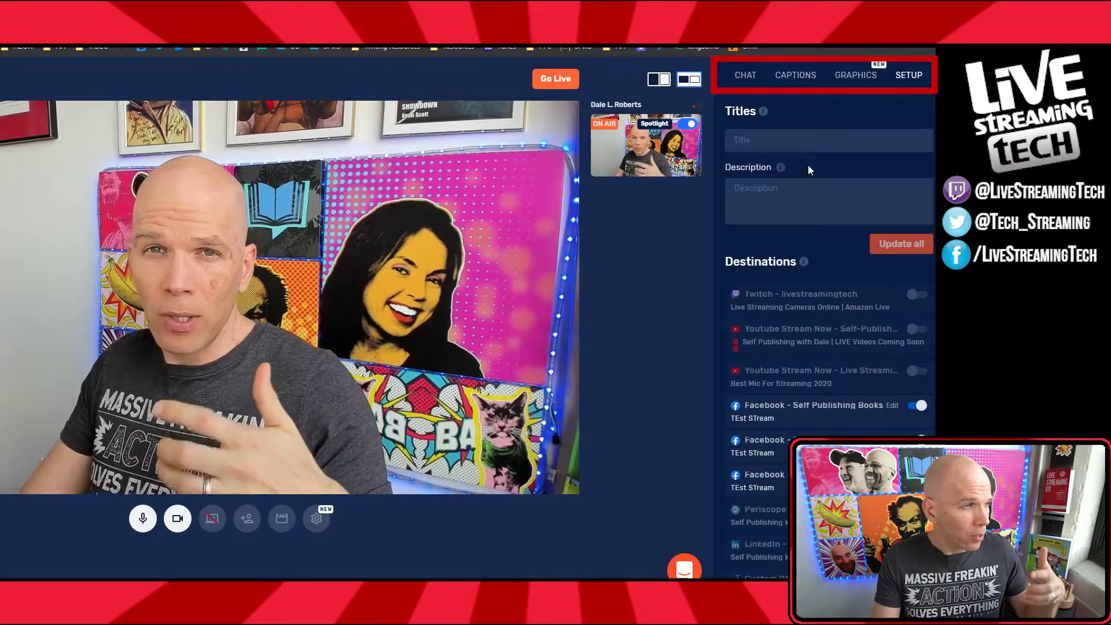
click(852, 79)
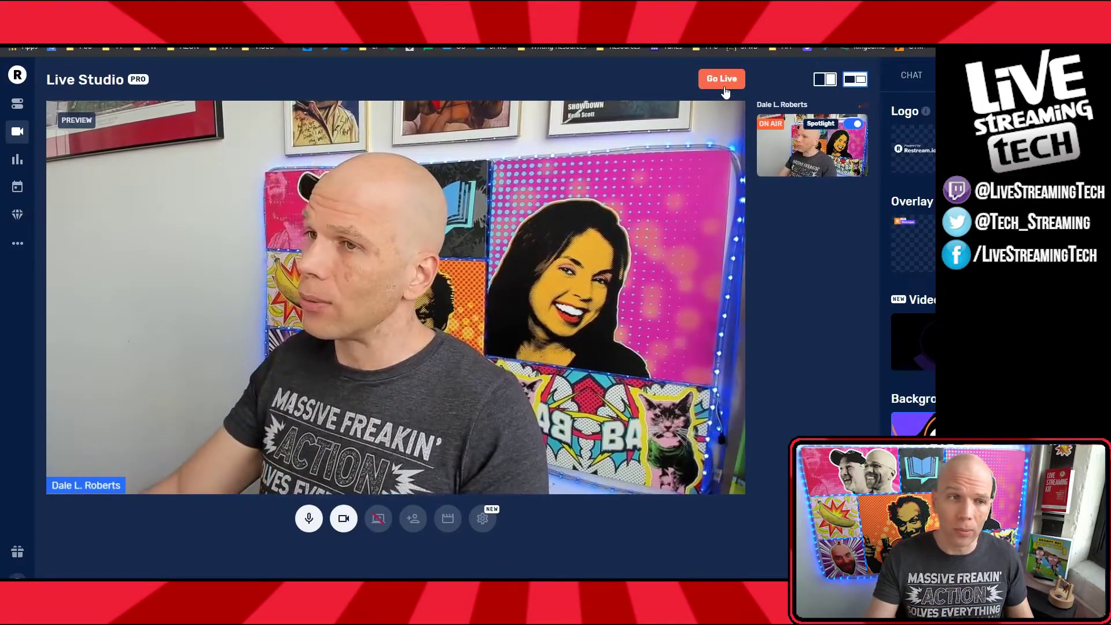
Copy the stream key for rtmp://live.restream.io/live from Restream's Destinations page.
click(17, 107)
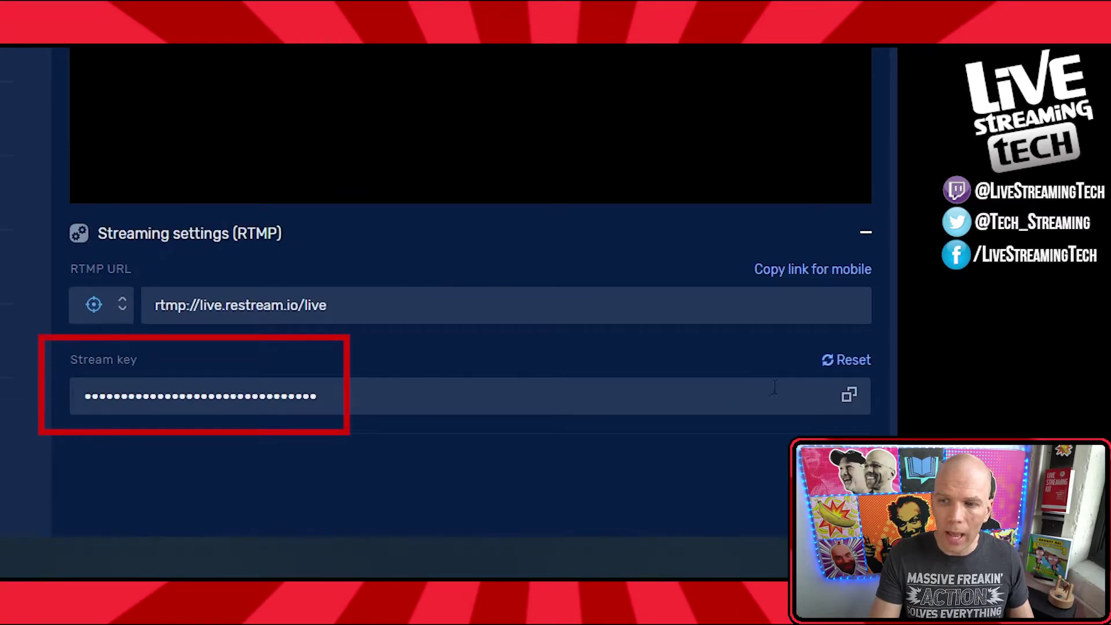
click(850, 398)
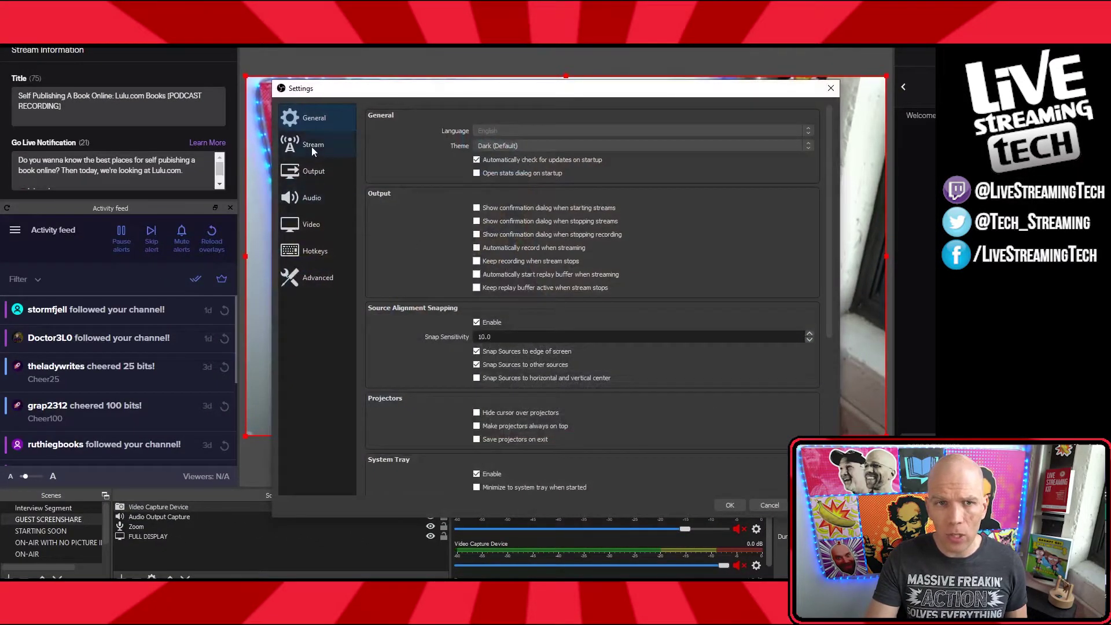
Set OBS Studio's stream service to Restream.io, paste in the Restream stream key, and apply.
click(313, 150)
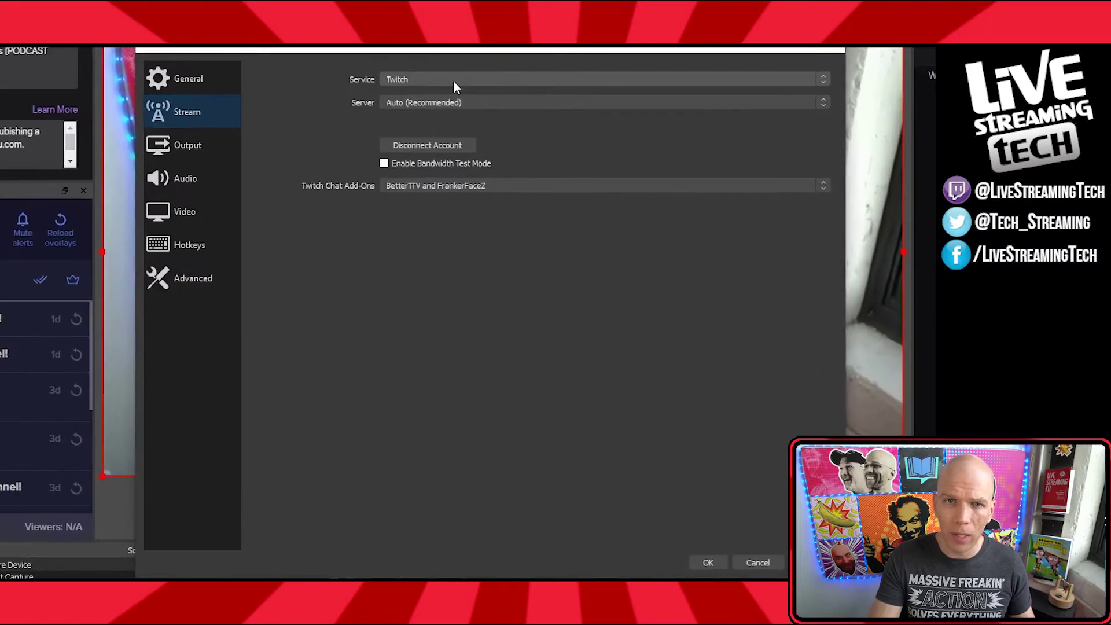
click(526, 119)
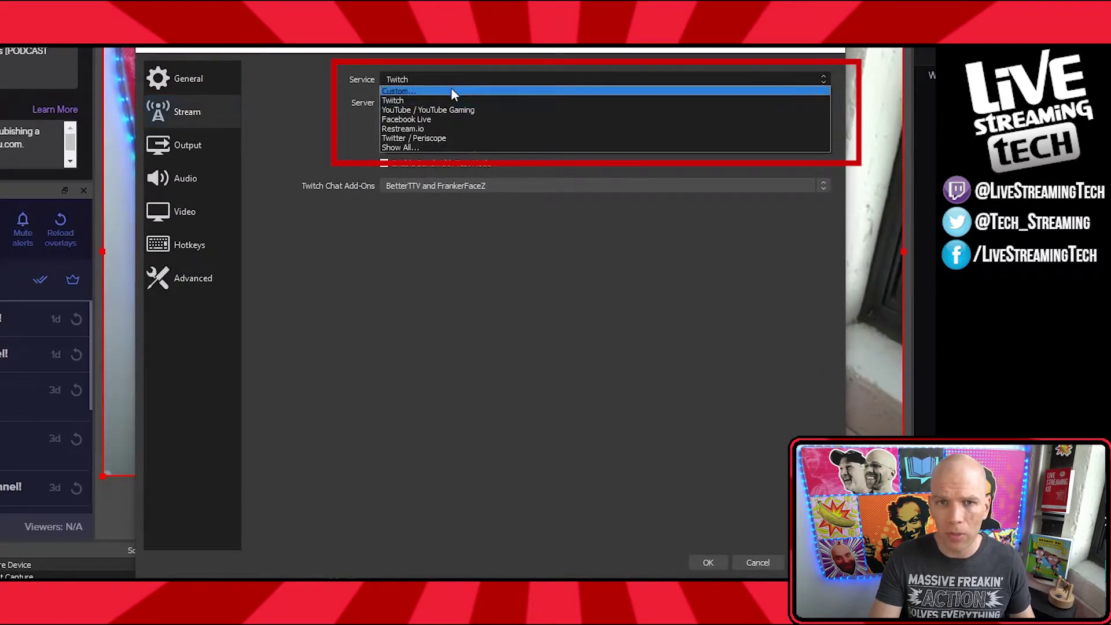
click(444, 128)
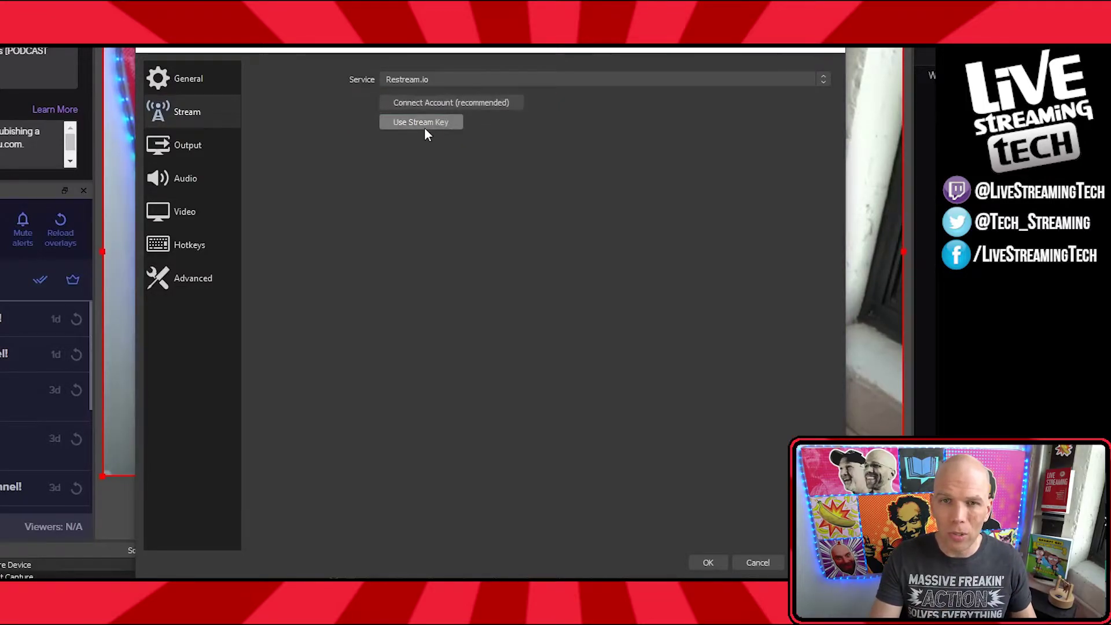
click(425, 125)
key(ctrl+a)
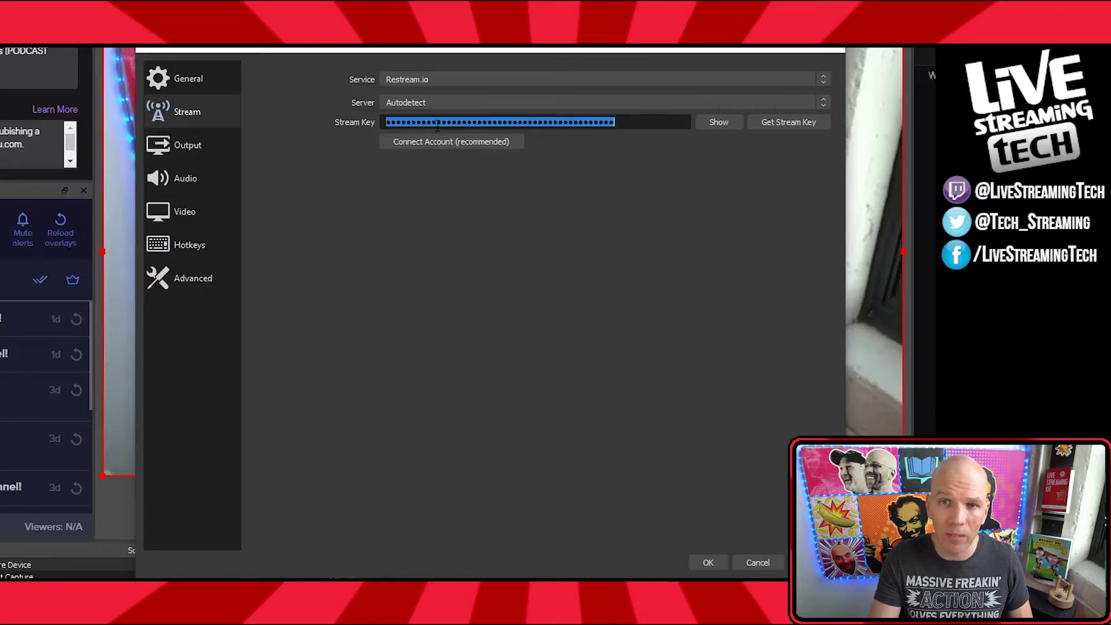
key(ctrl+v)
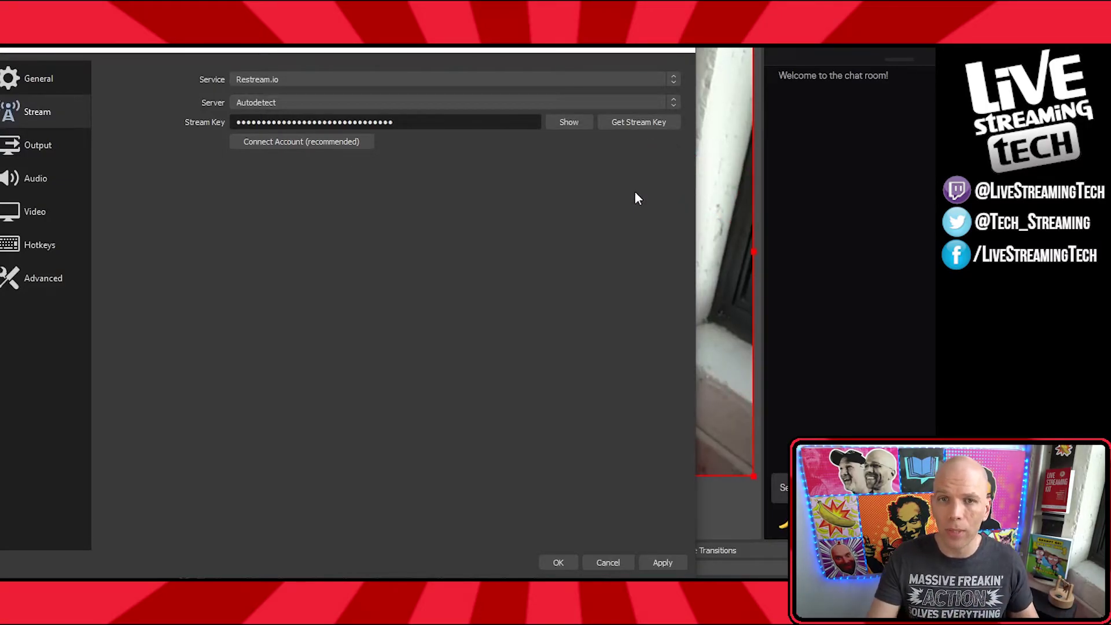
click(651, 561)
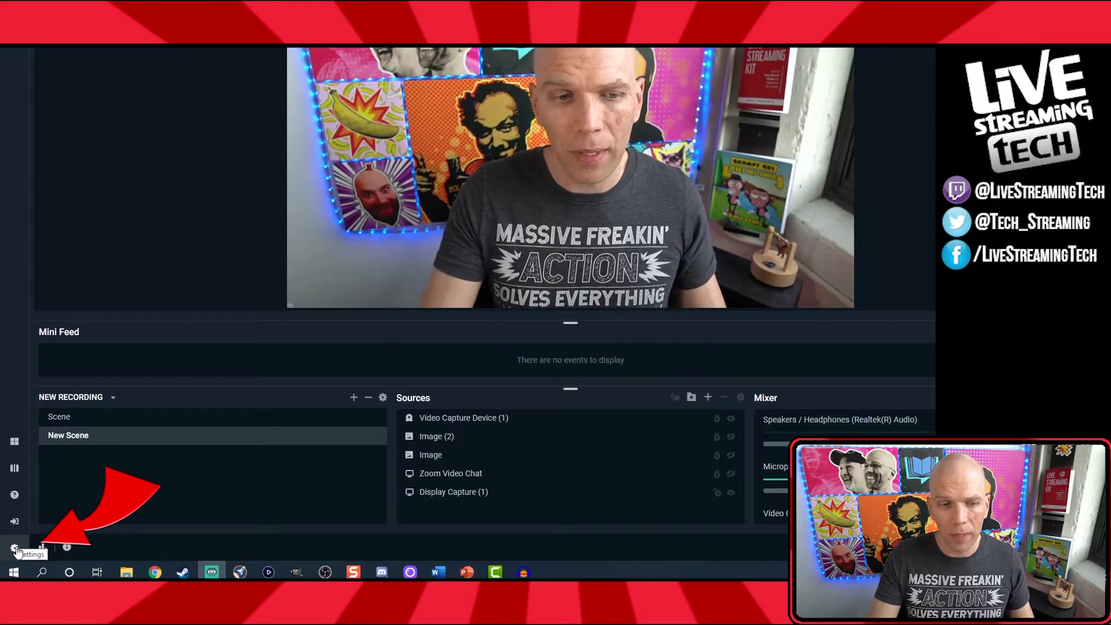
Set Streamlabs OBS to the Streaming Services type with Restream.io - RTMP as the service.
click(14, 562)
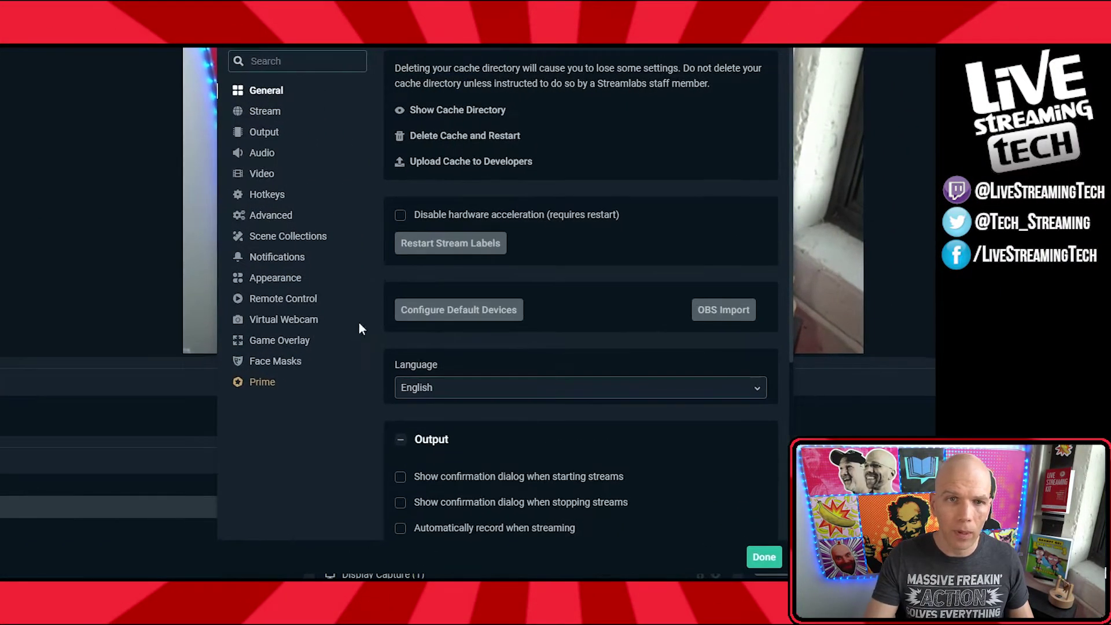
click(272, 114)
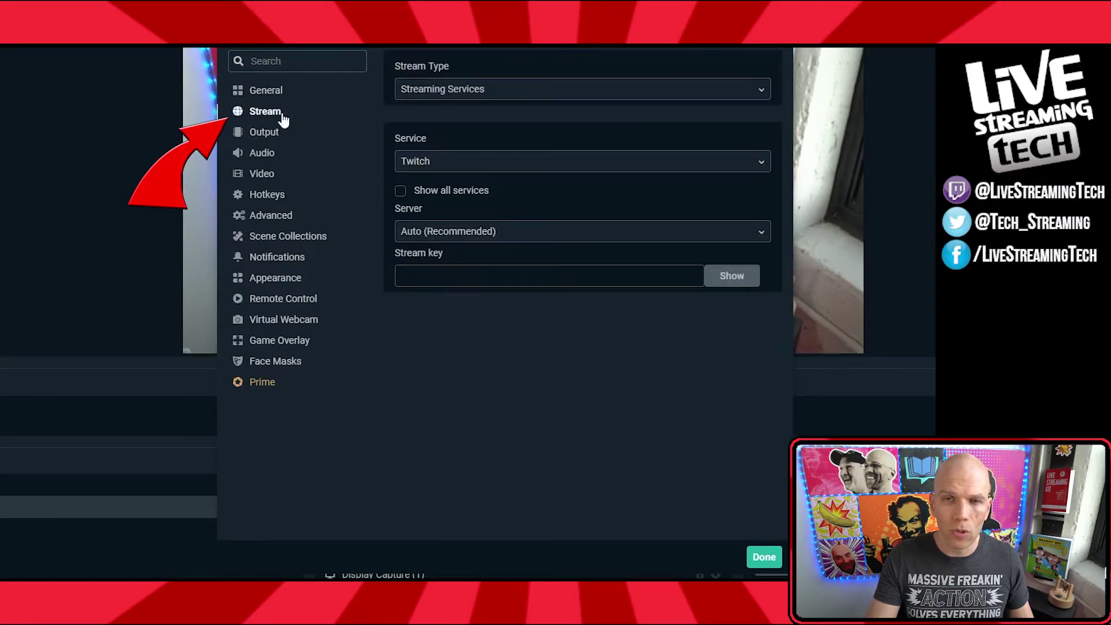
click(441, 93)
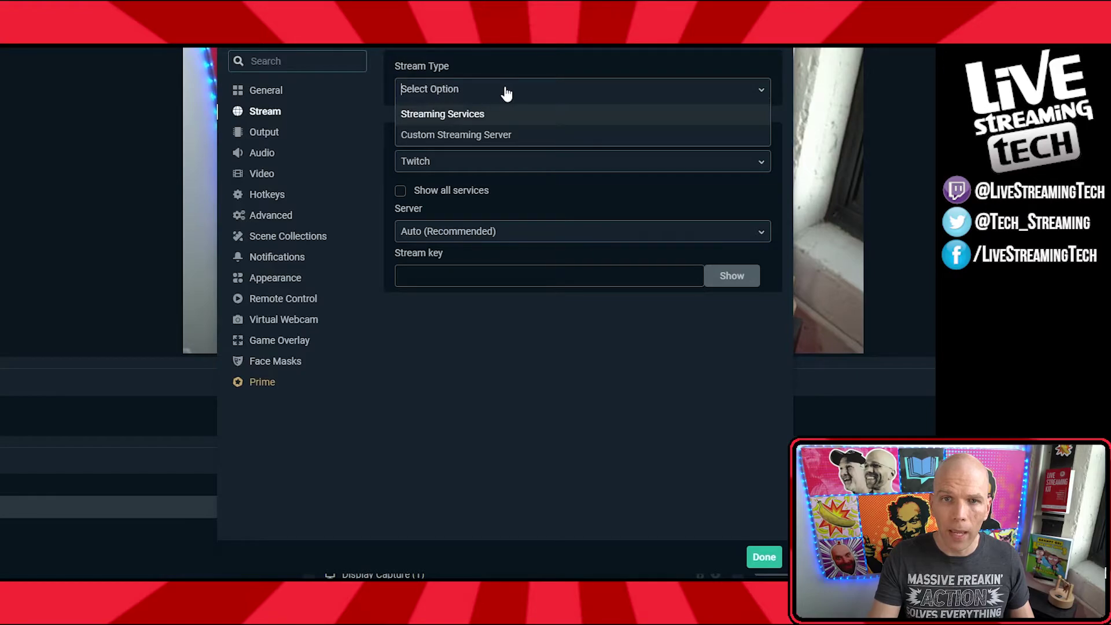
click(474, 119)
click(443, 167)
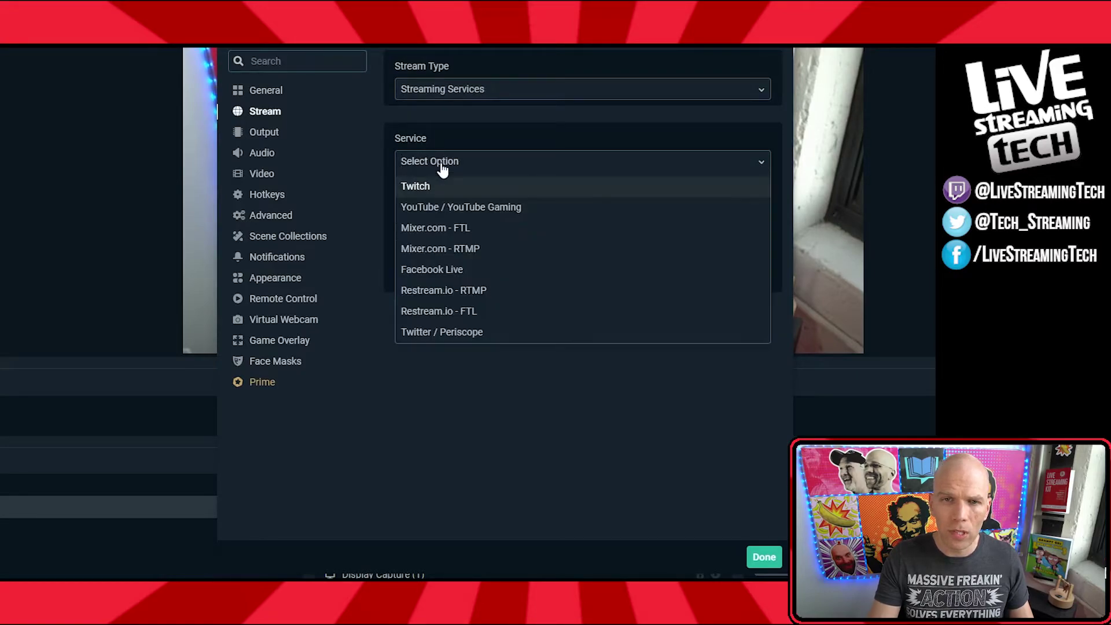
click(423, 296)
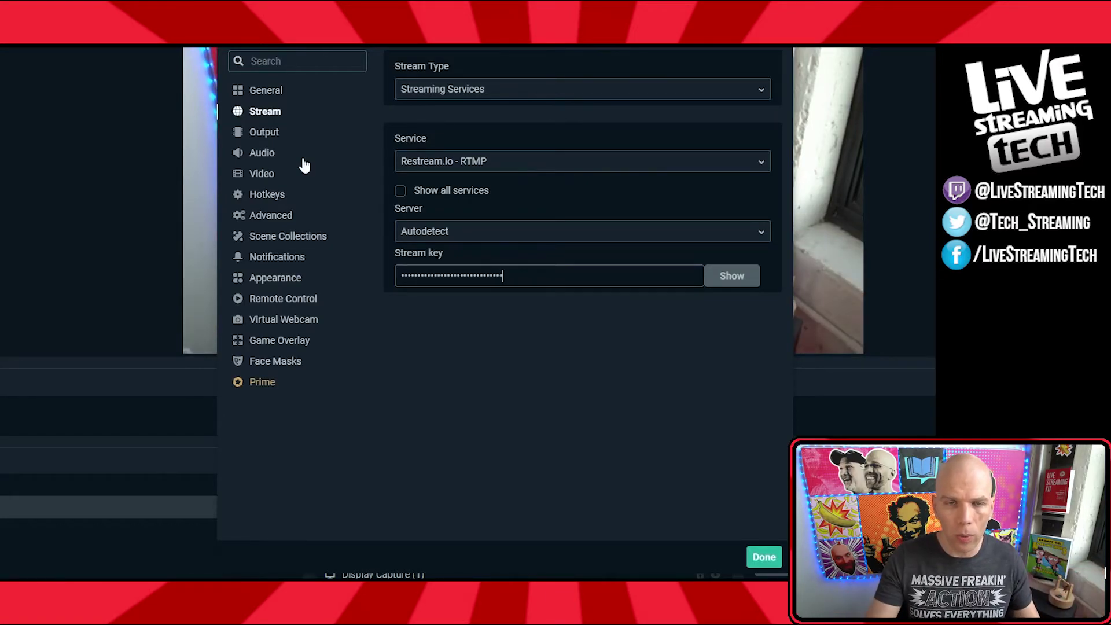
Review the 4000 video bitrate, then the 1920x1080 resolution at 60 FPS.
click(275, 140)
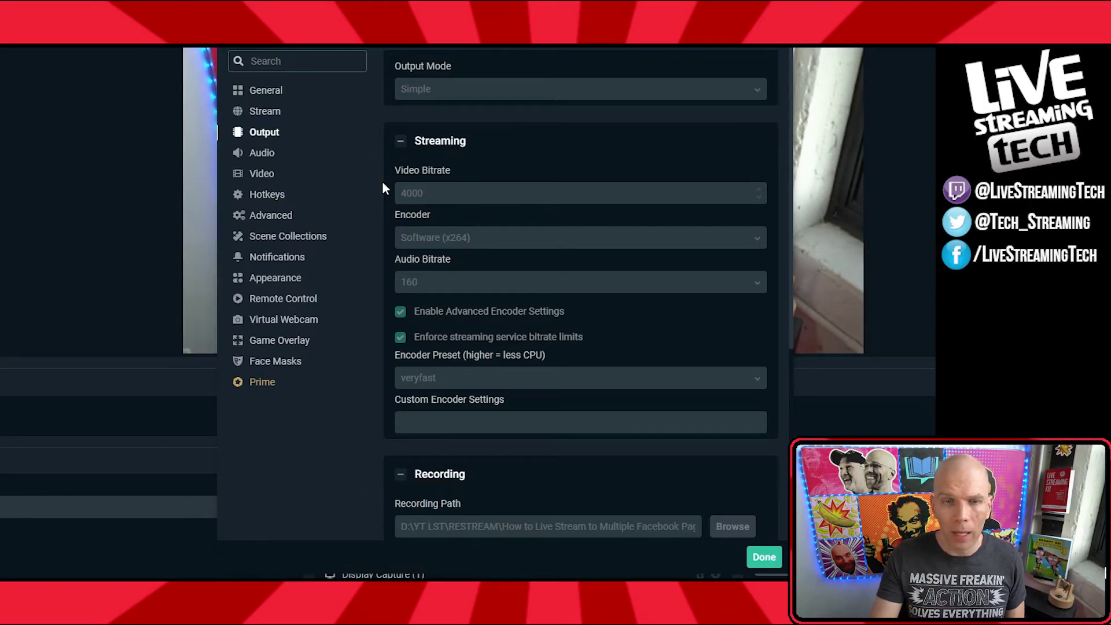
click(261, 175)
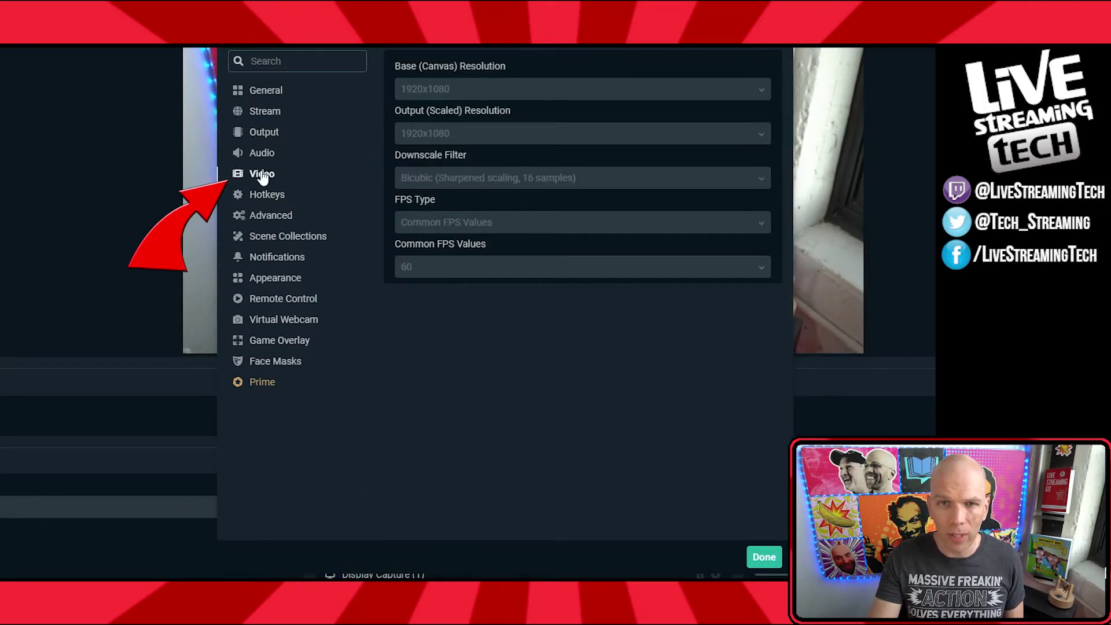